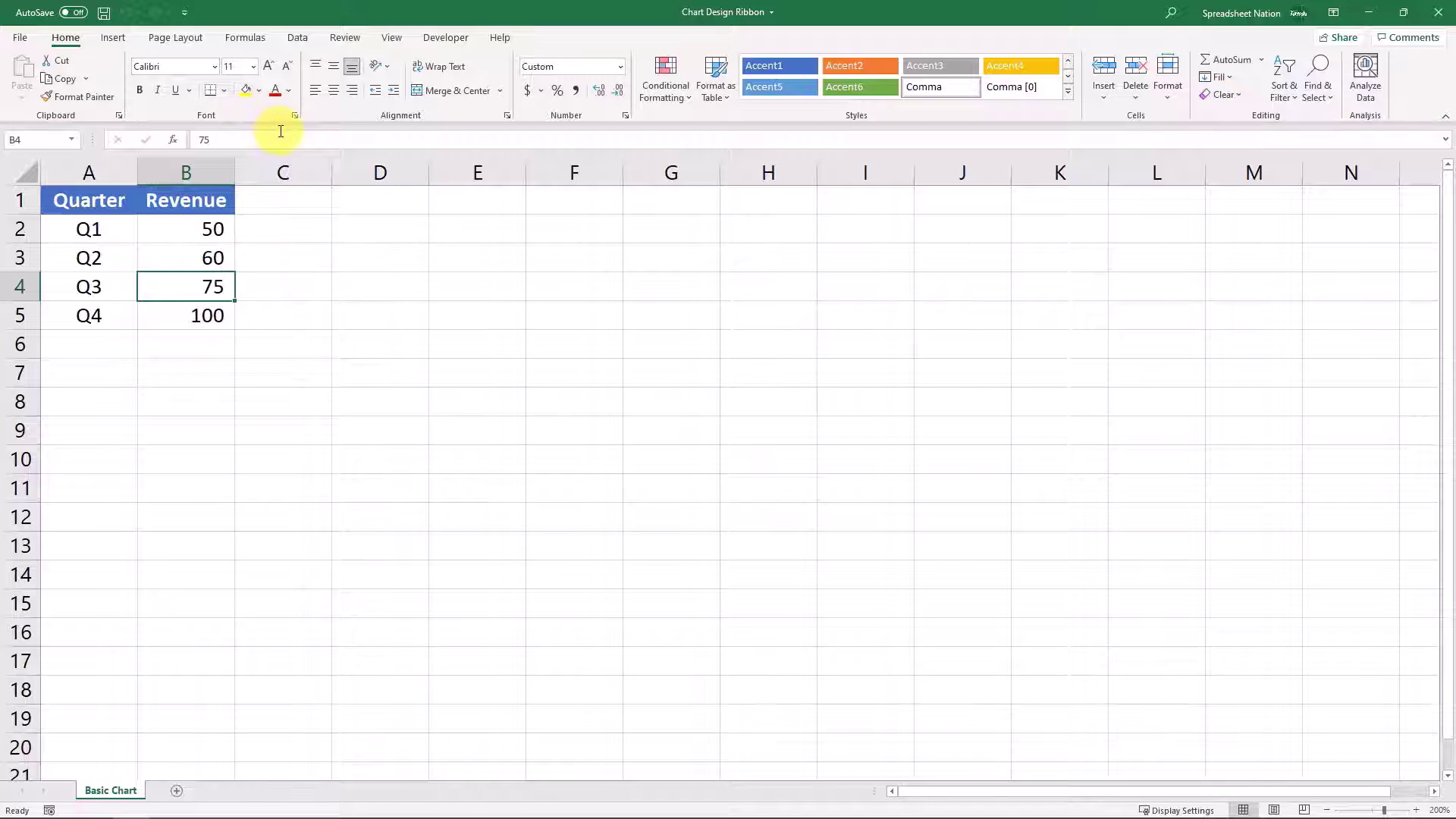
Insert a clustered column chart of A1:B5 via Quick Analysis and place it beside the table.
key("ctrl+a")
key("ctrl+q")
left_click(173, 375)
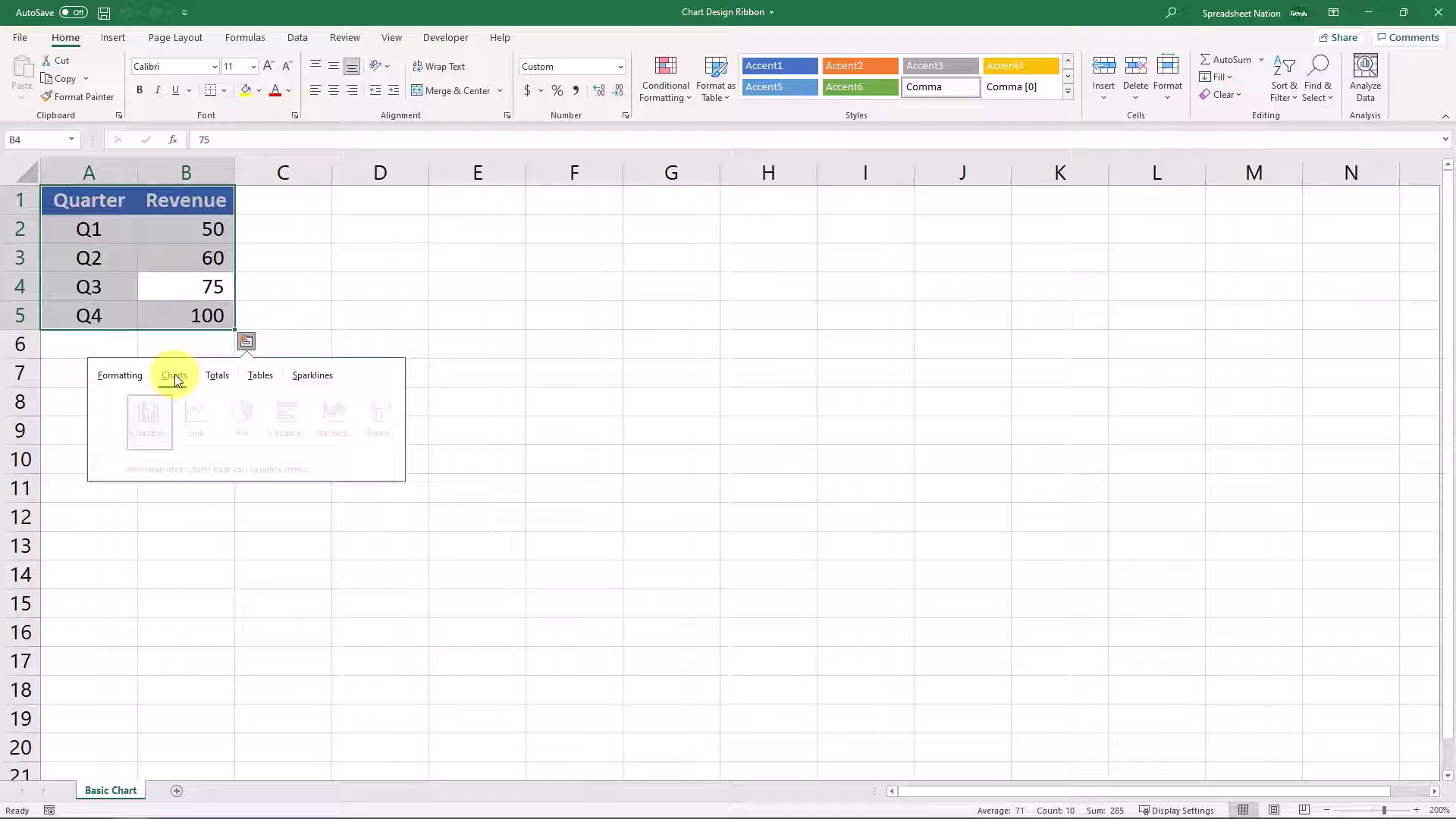
left_click(121, 427)
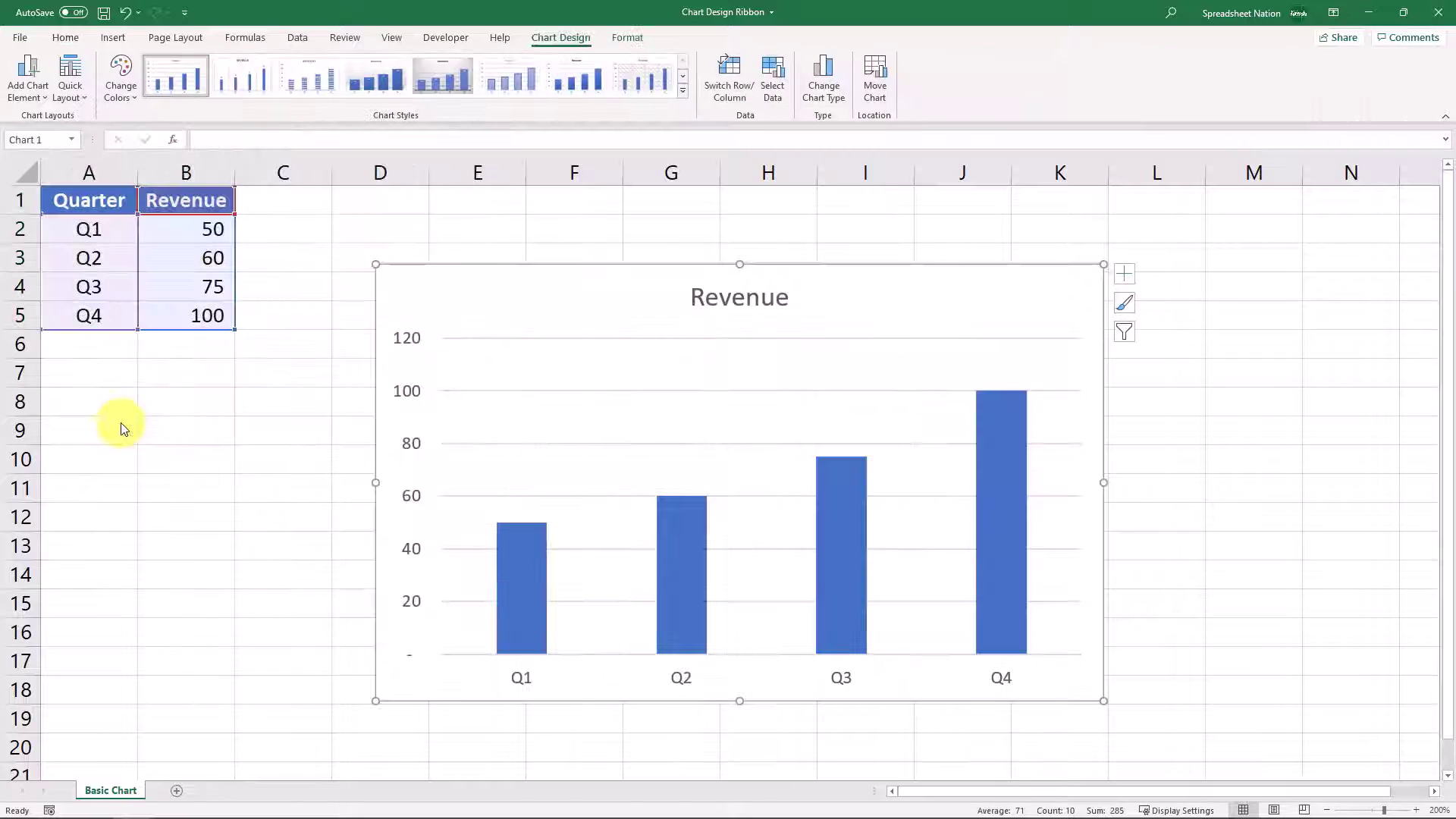
left_click_drag(913, 303, 776, 260)
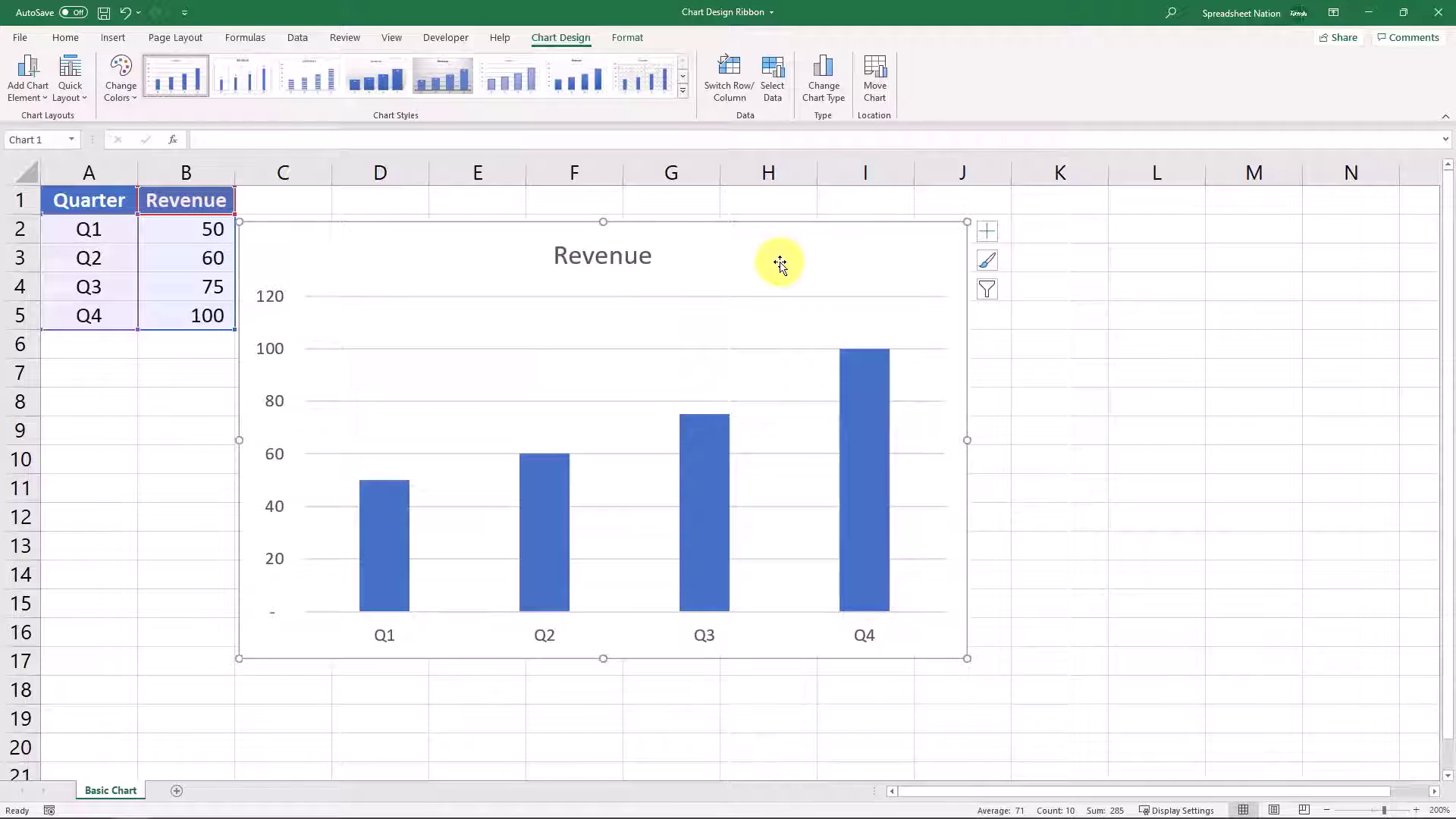
Reselect the chart and look over its Format and Chart Design options.
left_click(1148, 373)
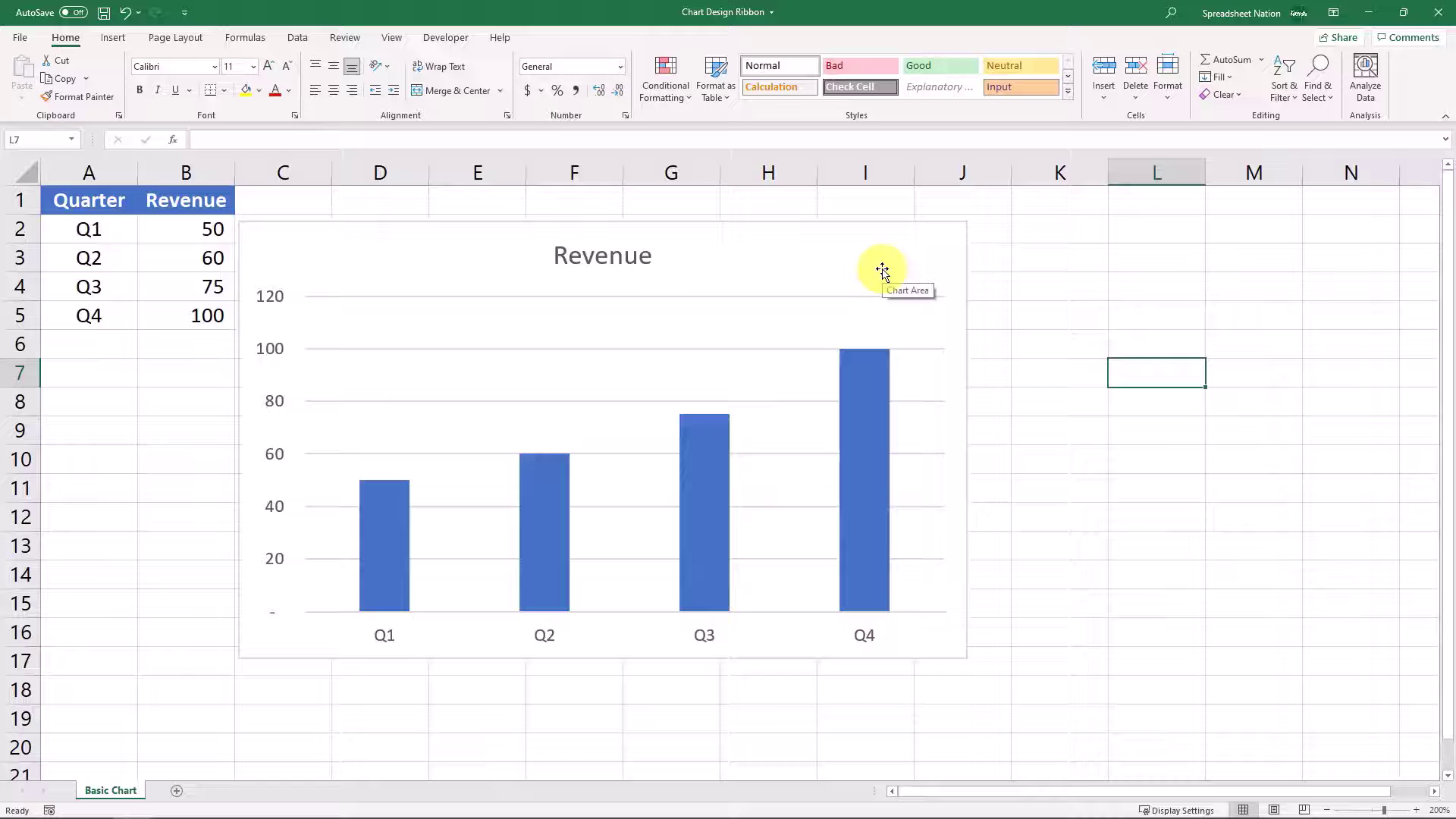
left_click(842, 256)
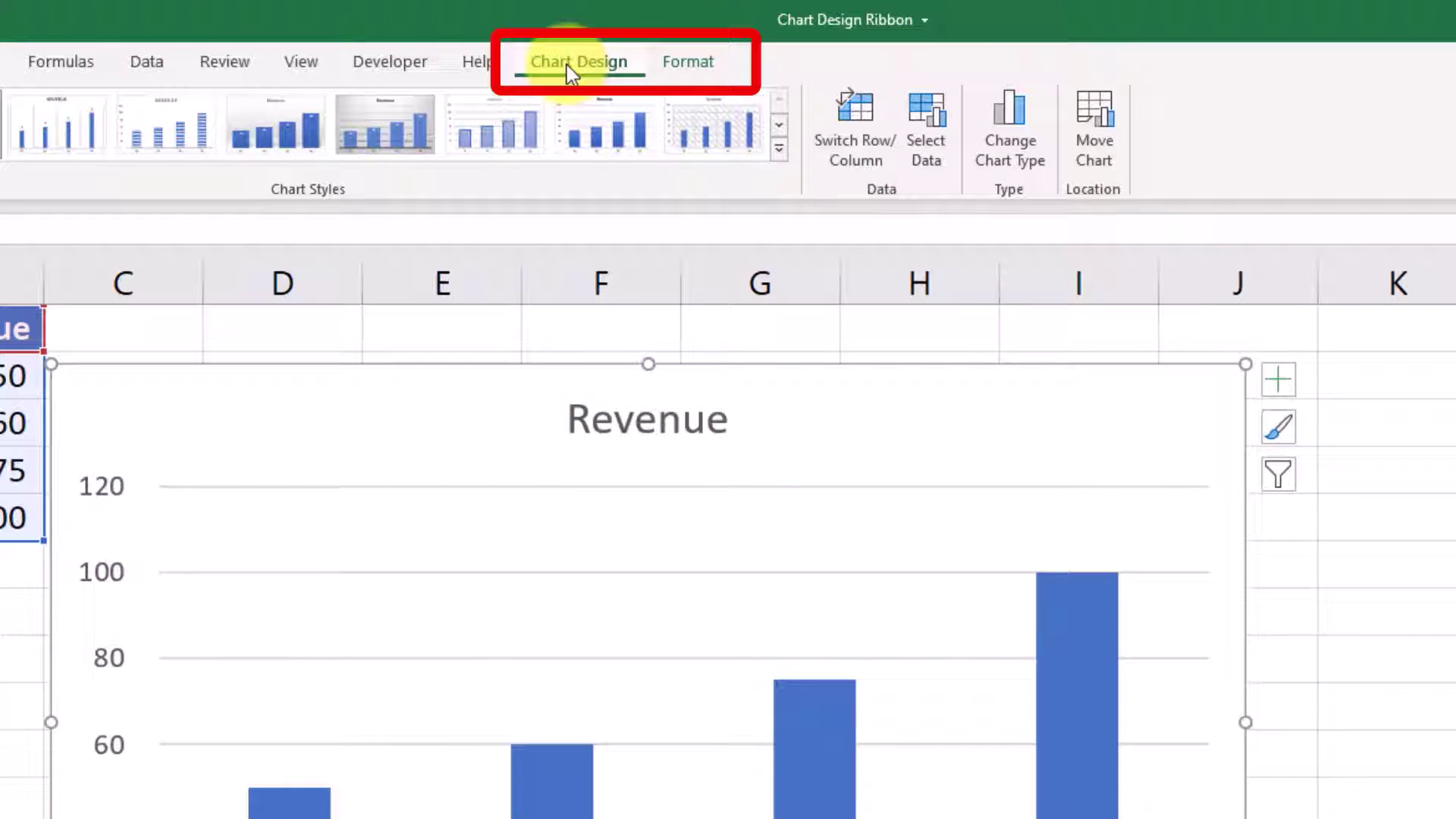
left_click(717, 64)
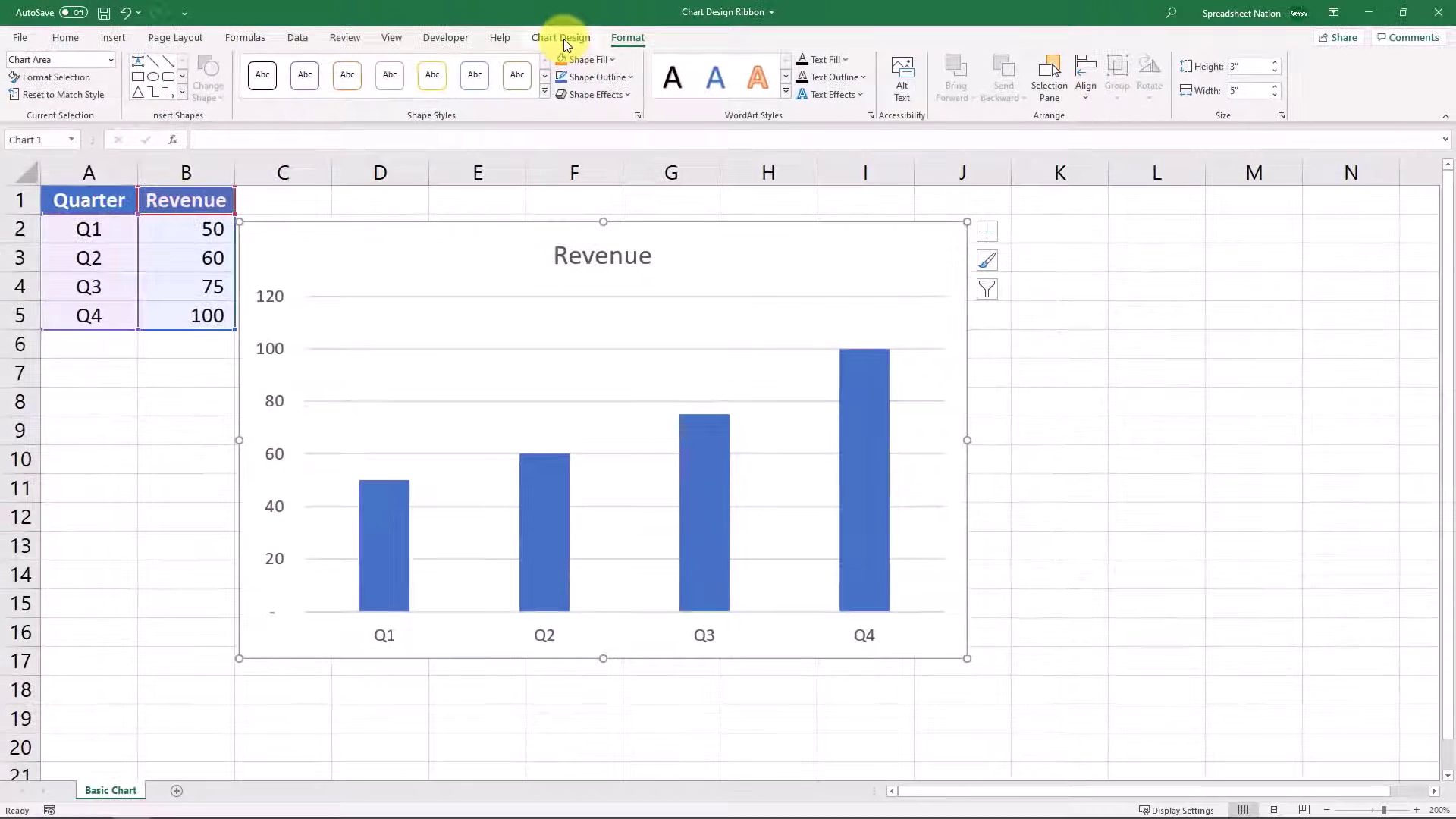
left_click(580, 62)
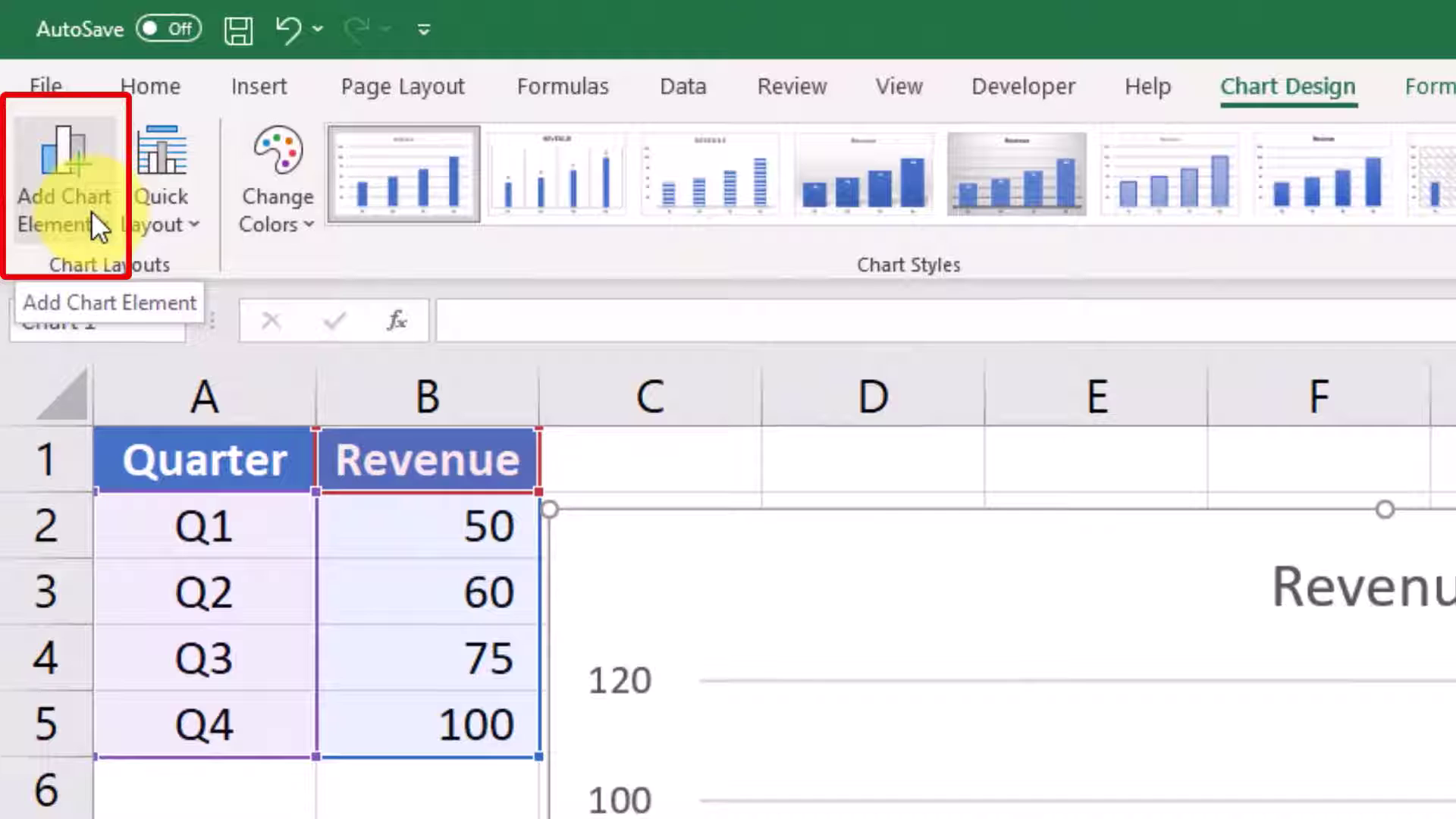
Hide the primary horizontal quarter axis and the primary vertical revenue axis.
left_click(91, 210)
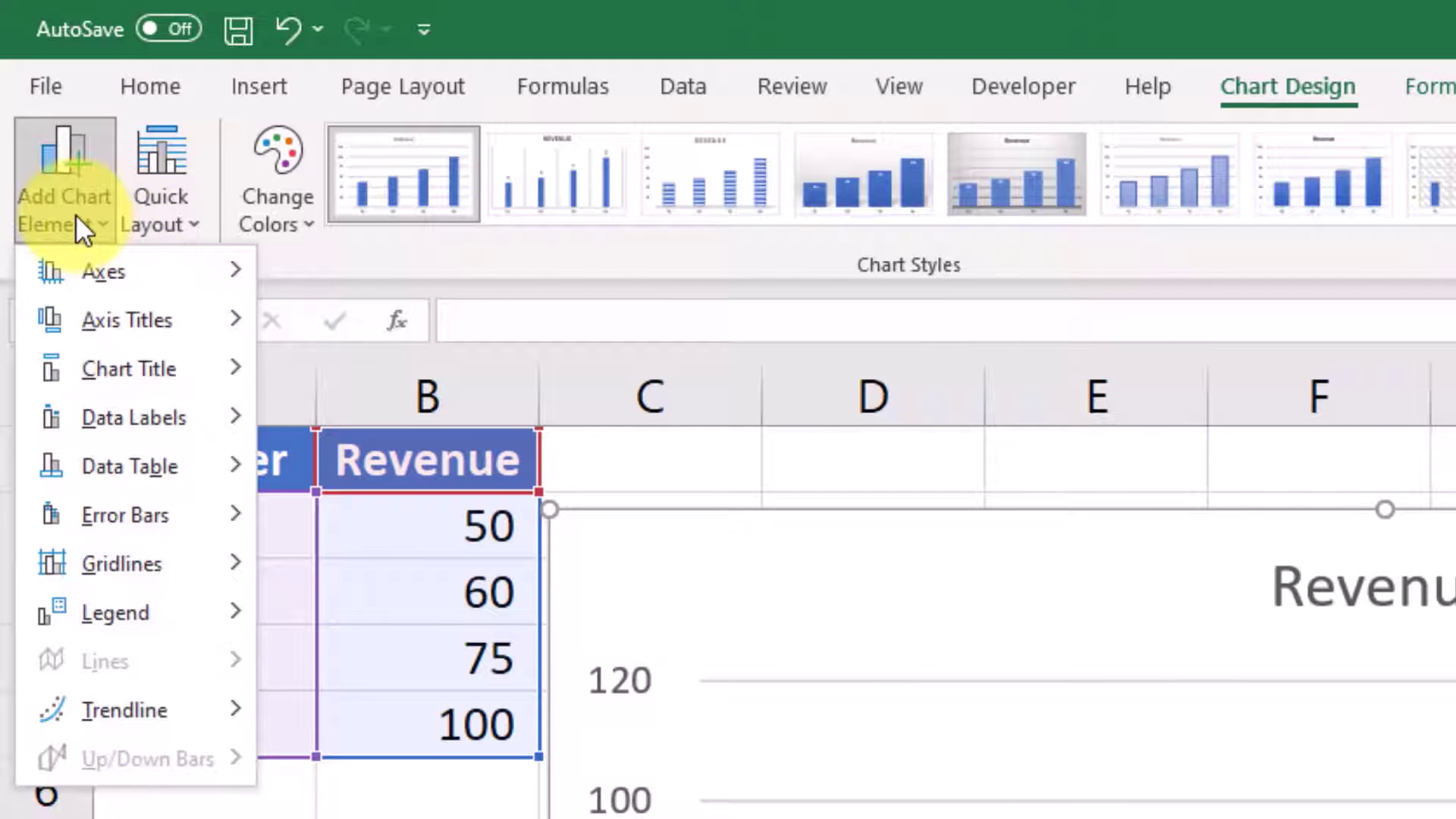
mouse_move(120, 285)
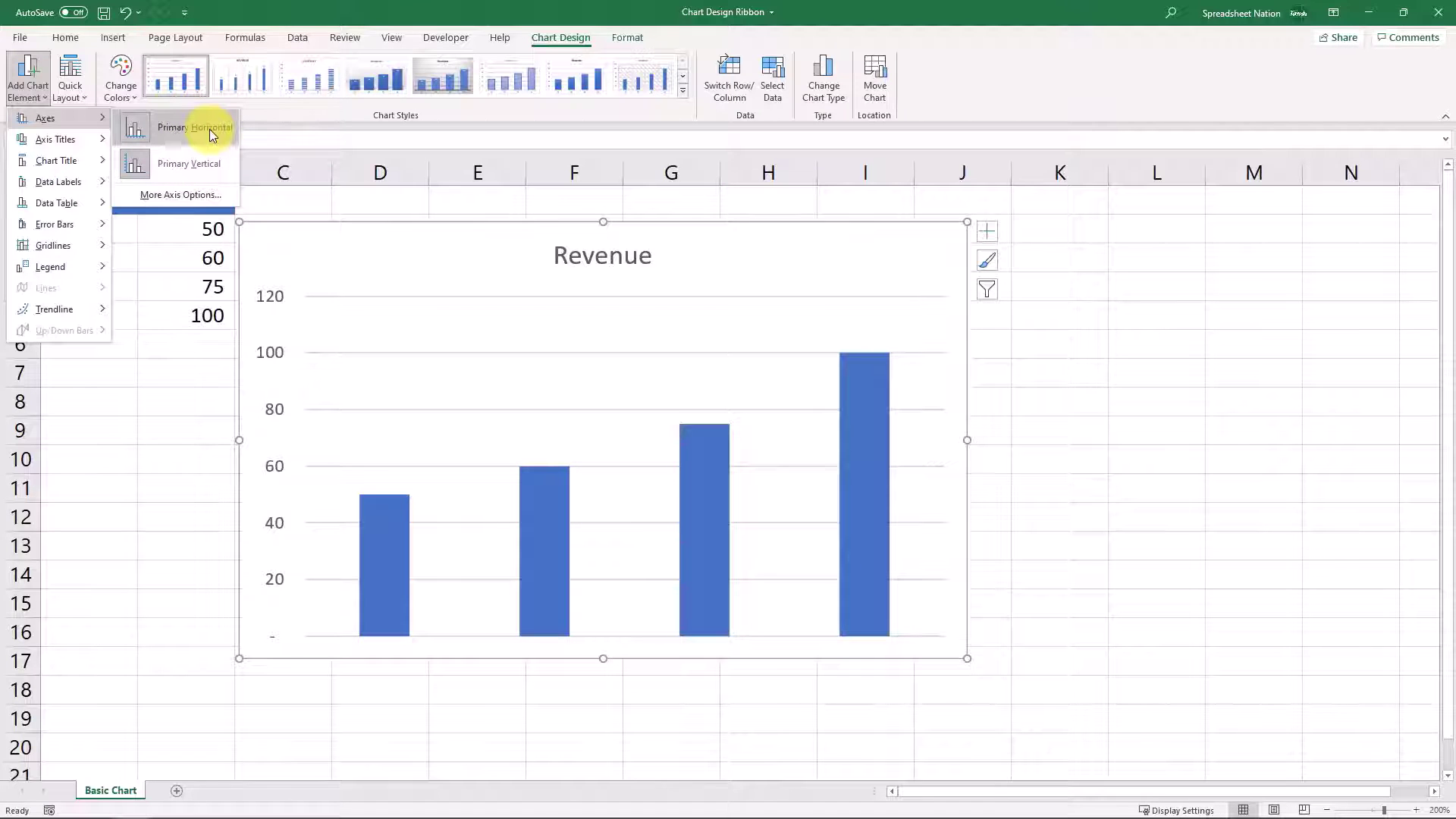
left_click(209, 129)
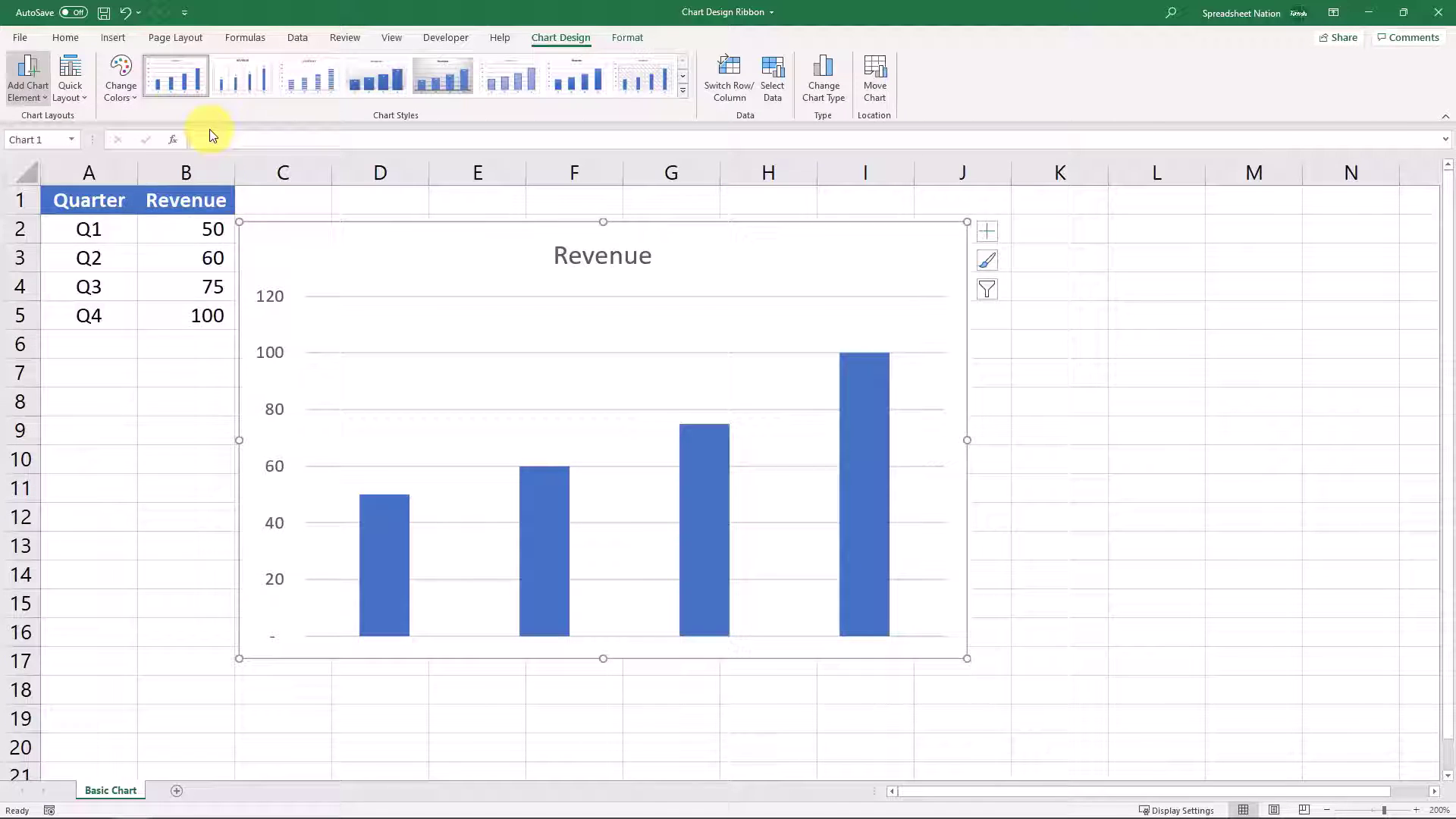
left_click(28, 74)
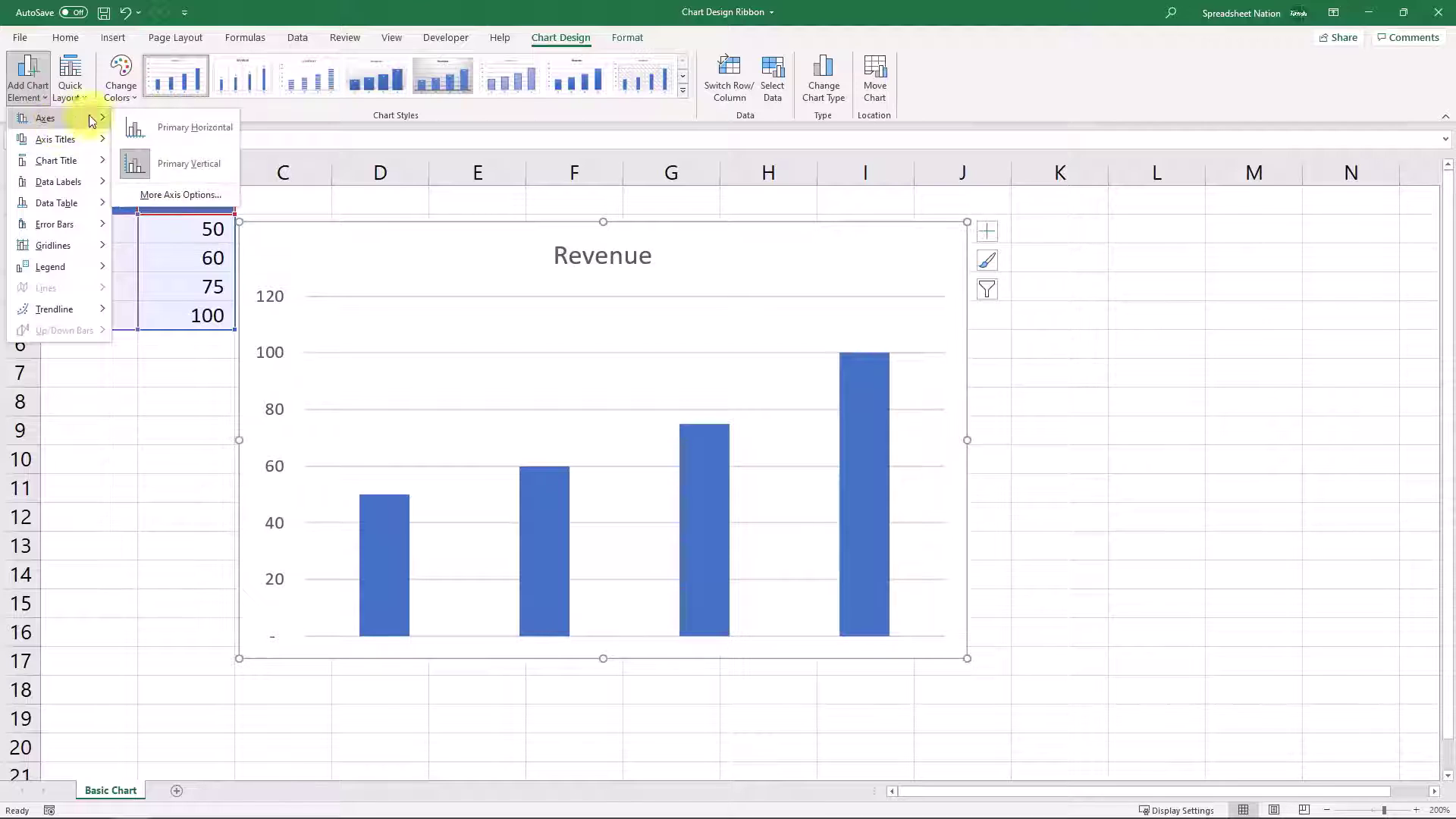
left_click(175, 178)
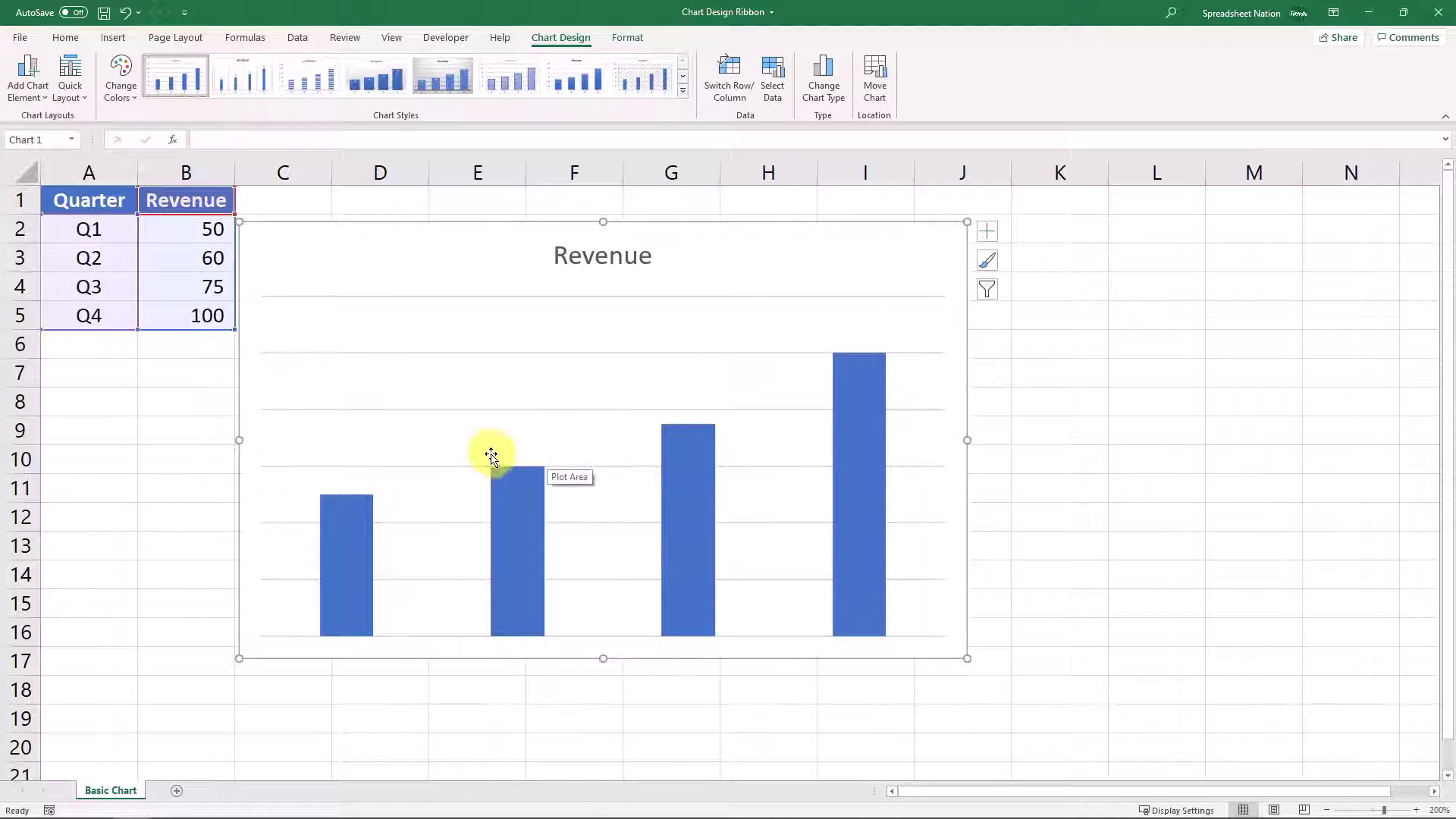
Restore the horizontal Q1–Q4 axis and the vertical 0–120 revenue axis.
left_click(27, 79)
mouse_move(39, 118)
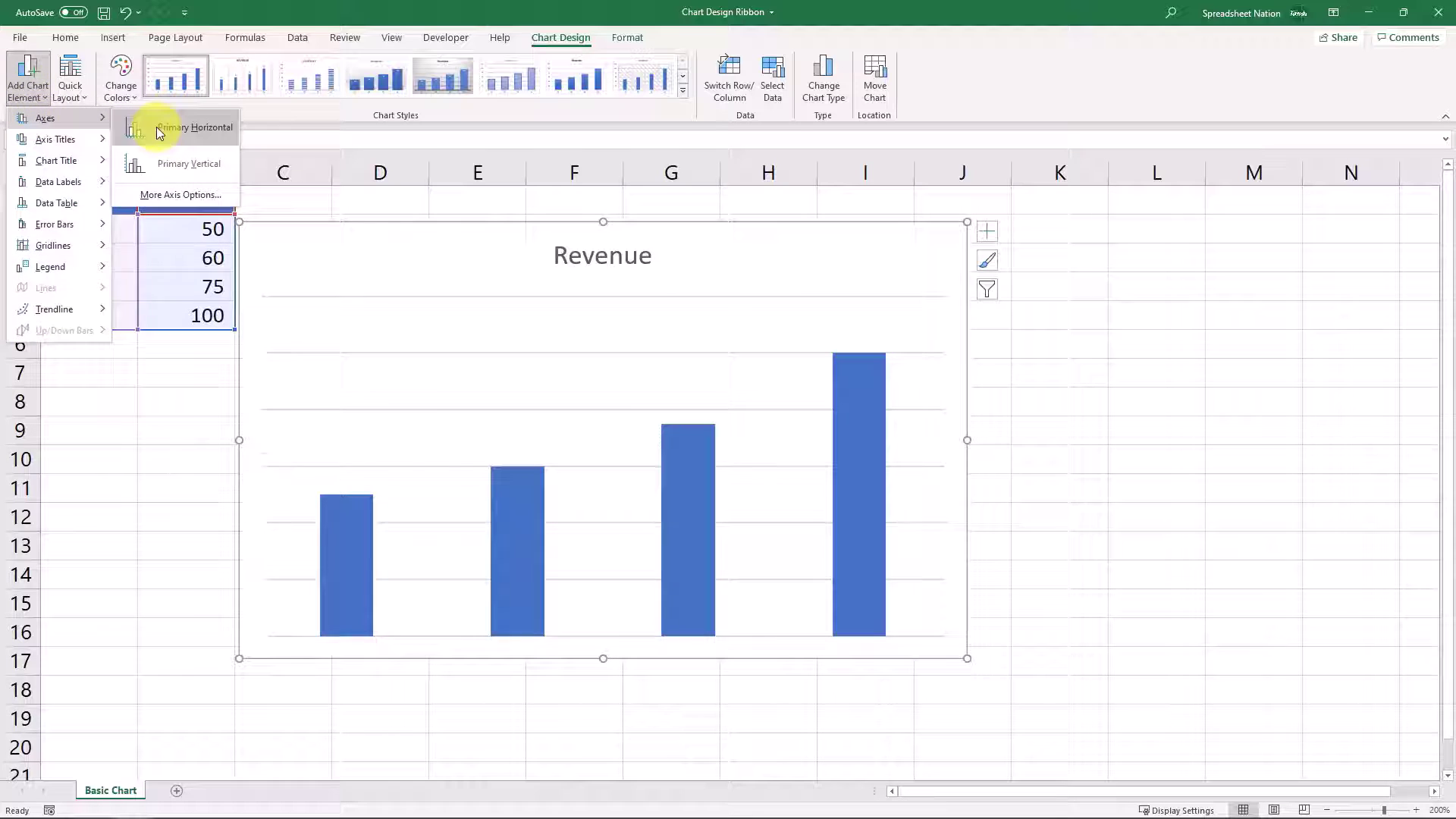
left_click(158, 128)
left_click(29, 84)
left_click(182, 164)
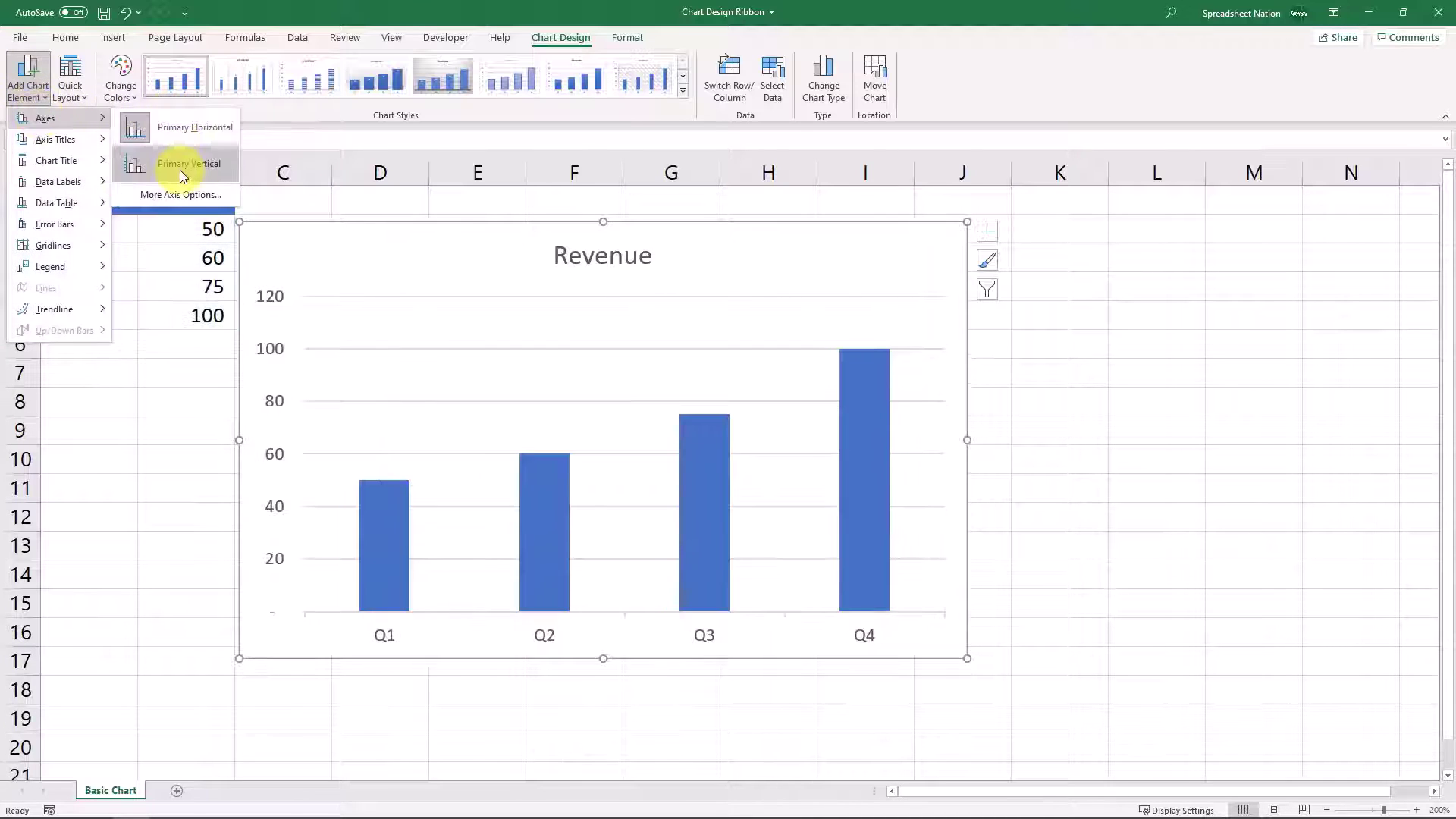
left_click(46, 83)
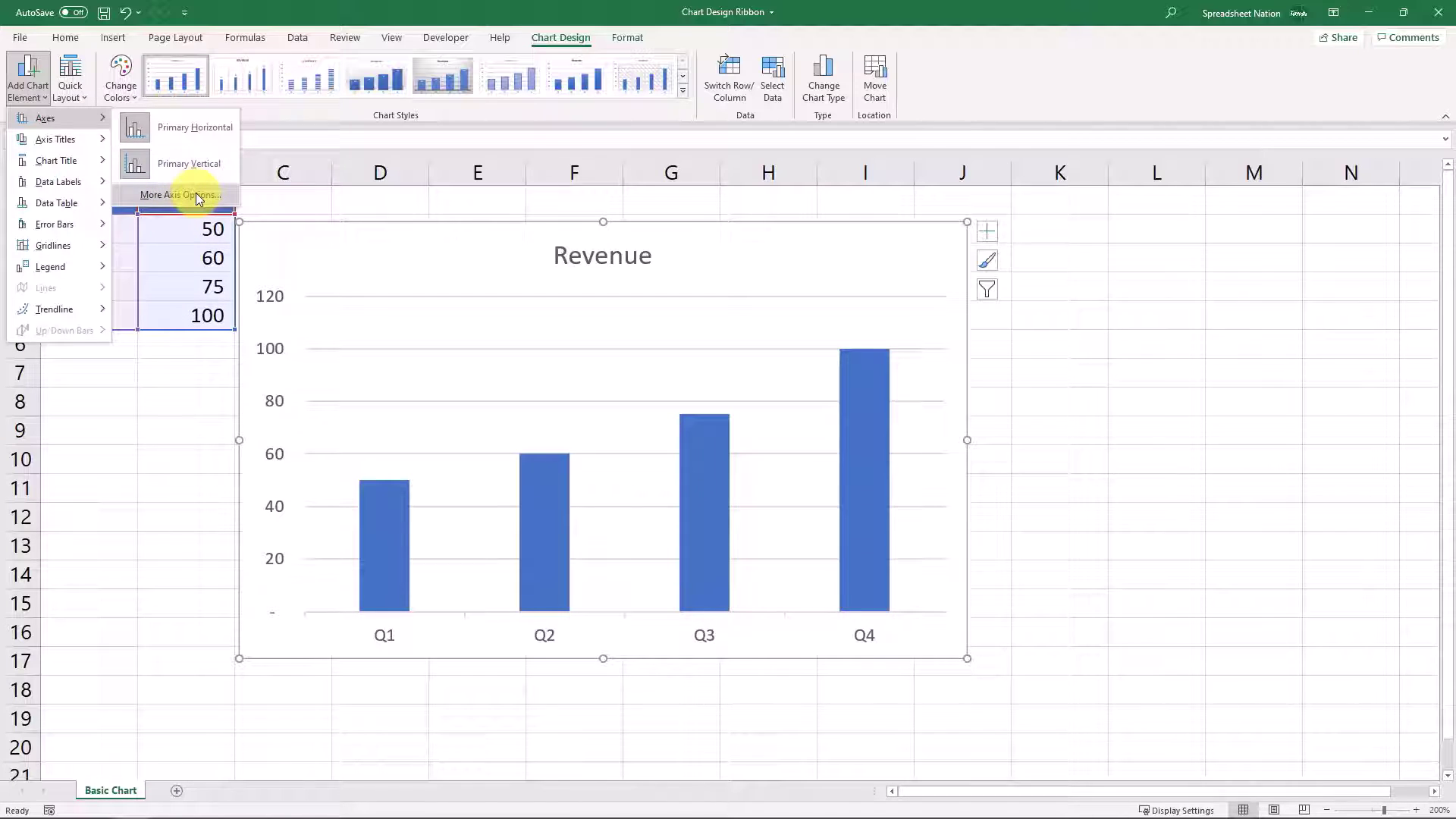
left_click(196, 194)
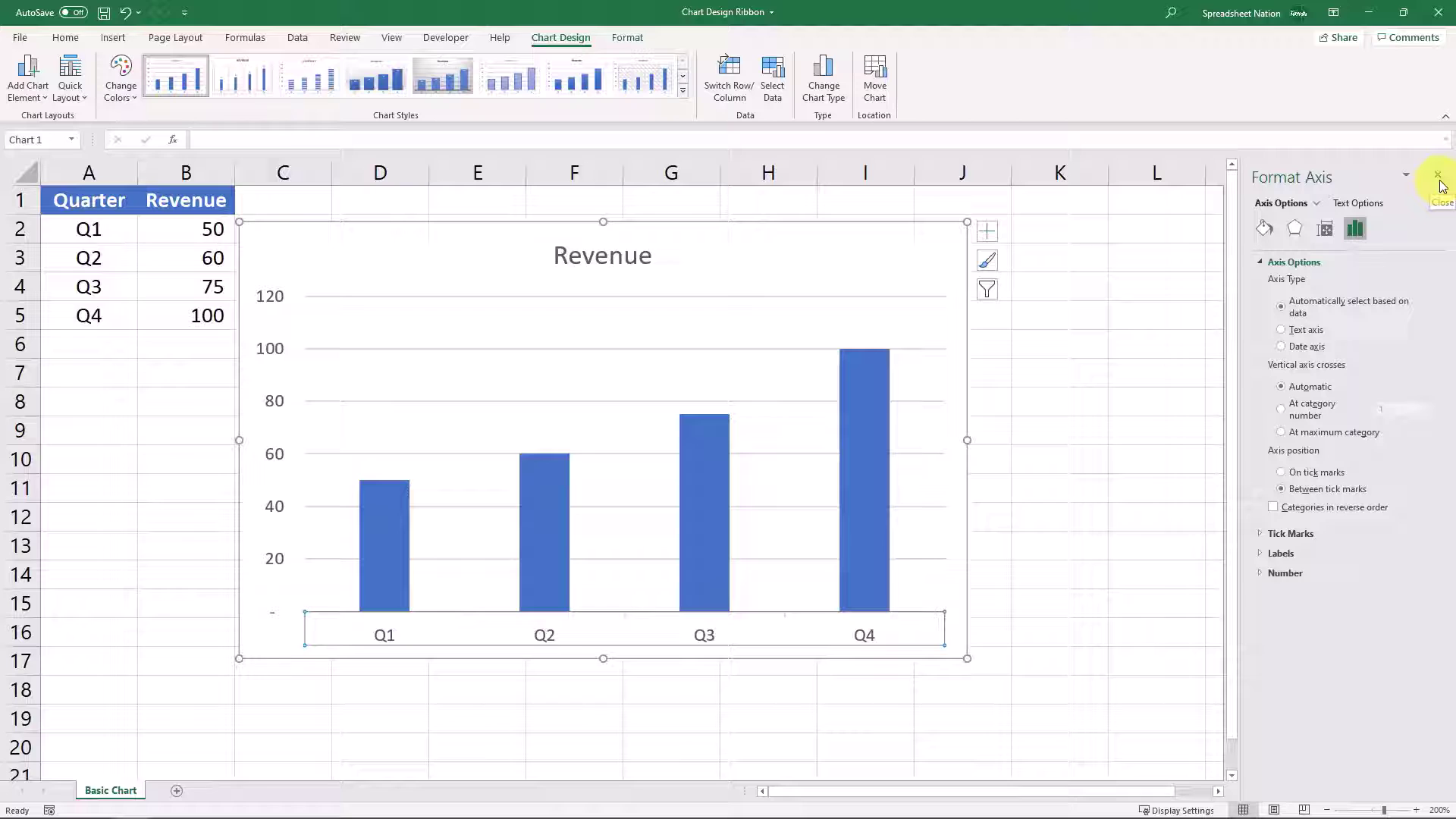
left_click(1439, 178)
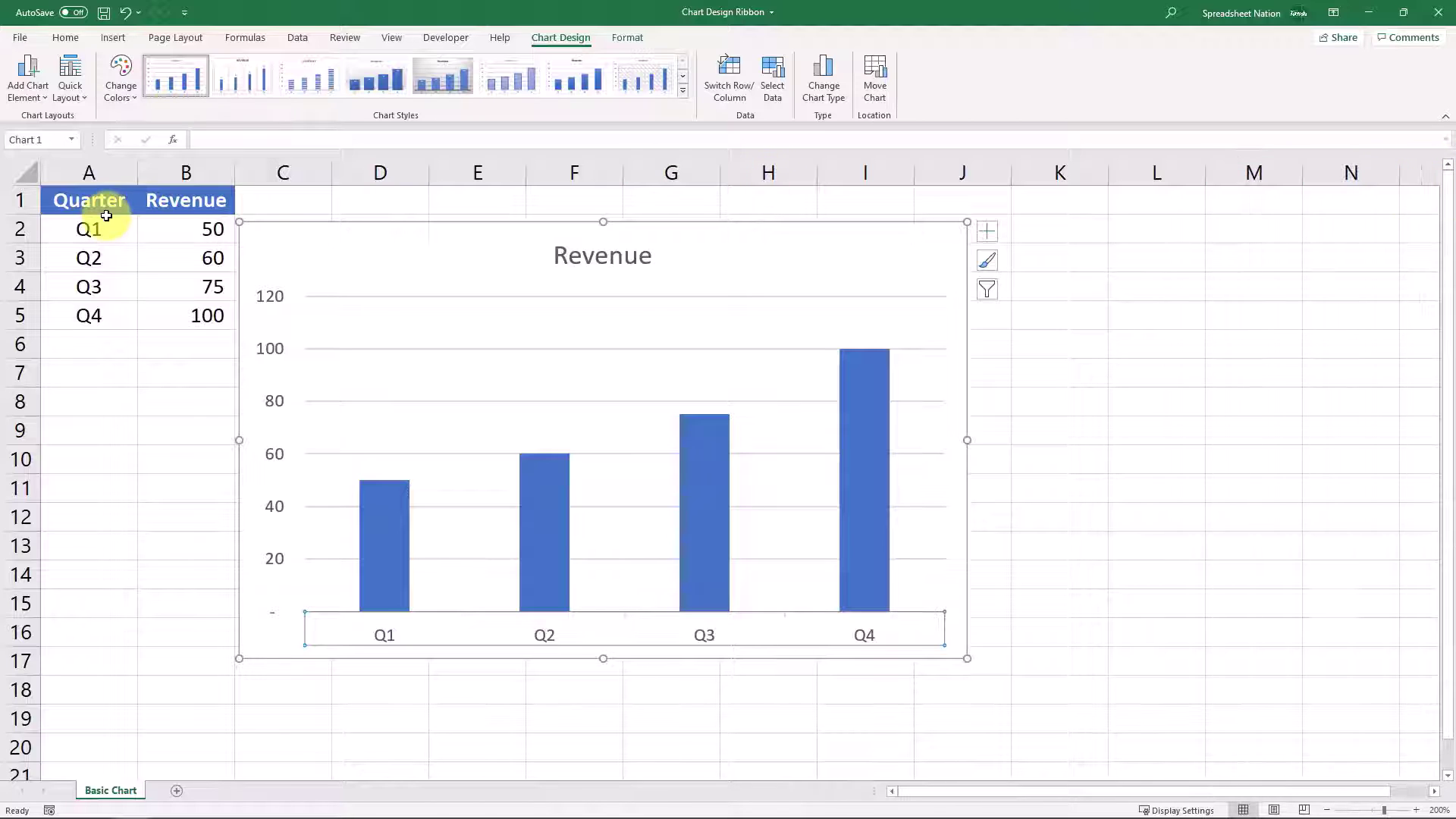
Add primary horizontal and primary vertical axis titles to the chart.
left_click(34, 90)
mouse_move(47, 141)
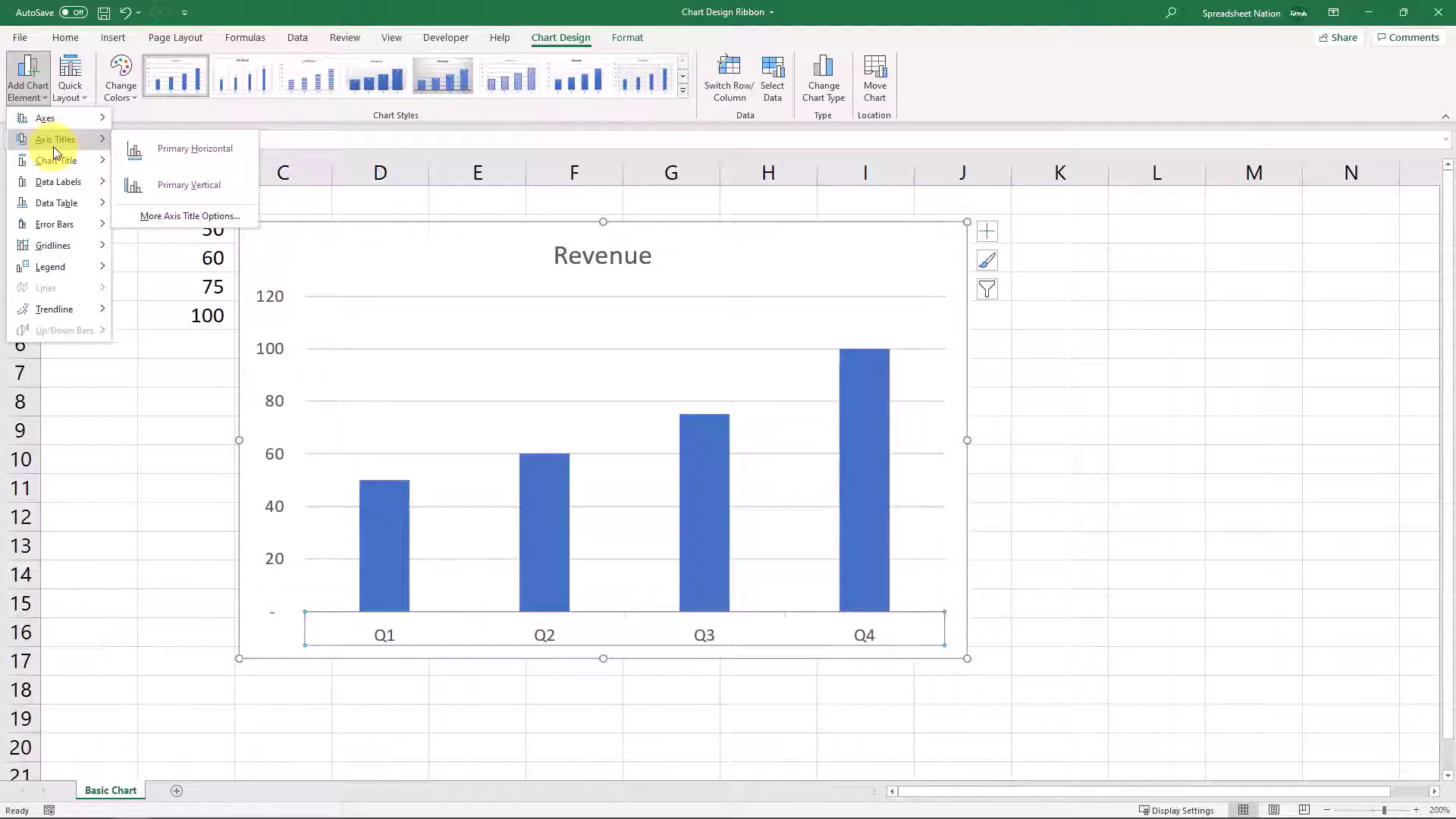
left_click(182, 150)
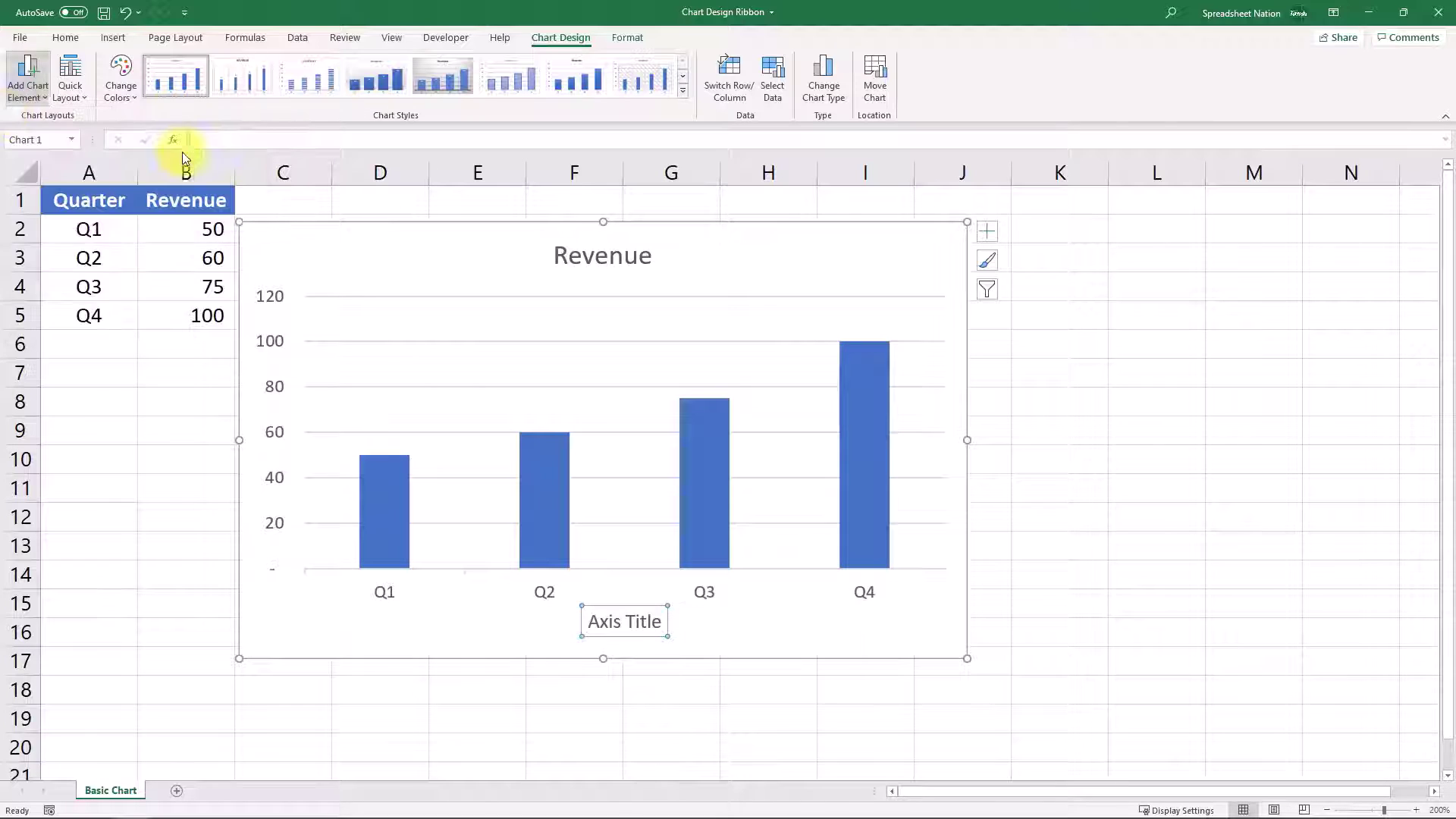
left_click(25, 98)
mouse_move(48, 141)
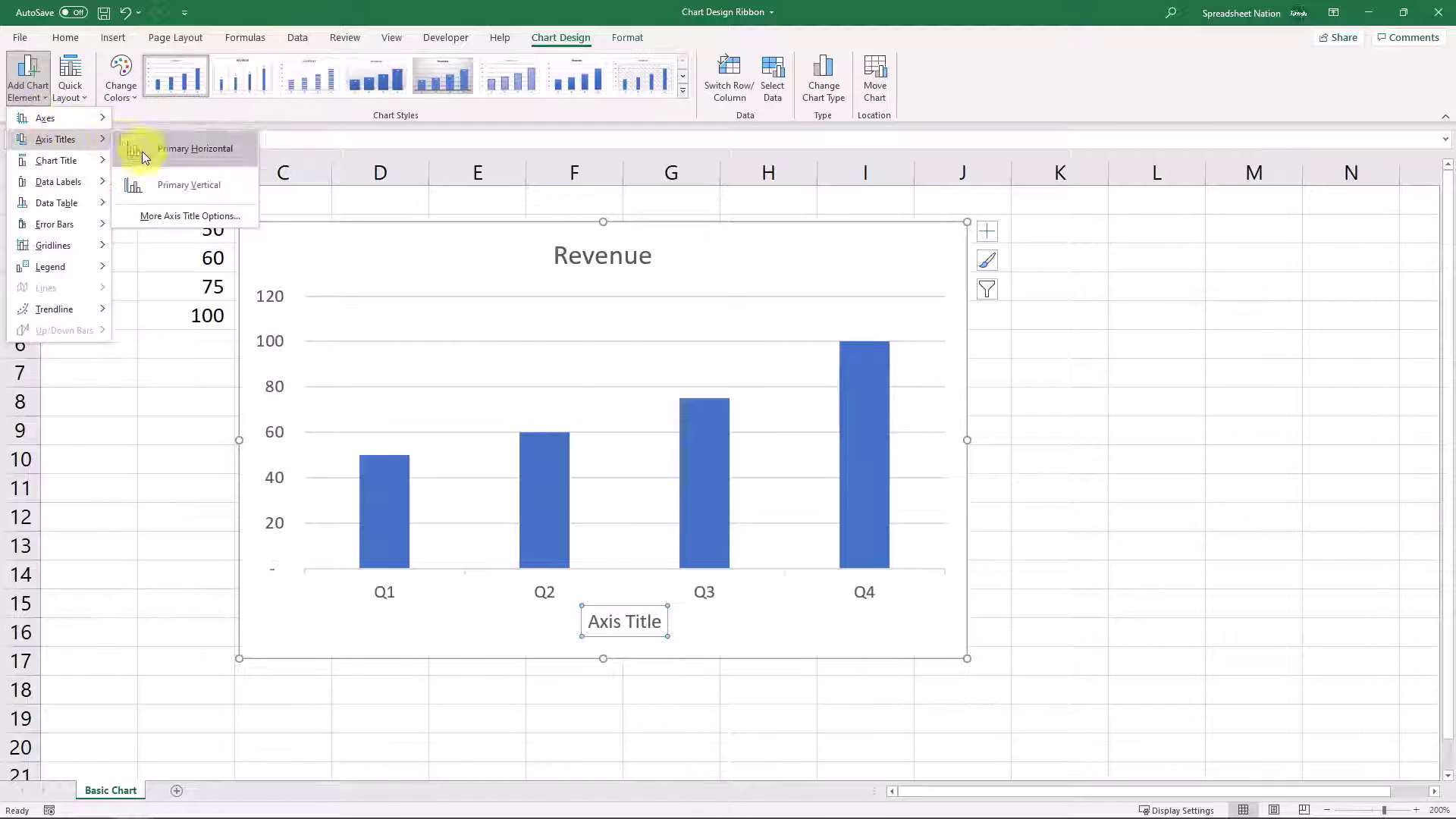
left_click(188, 187)
Rename the vertical axis title to 'Revenue' and the horizontal one to 'Quarter'.
double_click(286, 448)
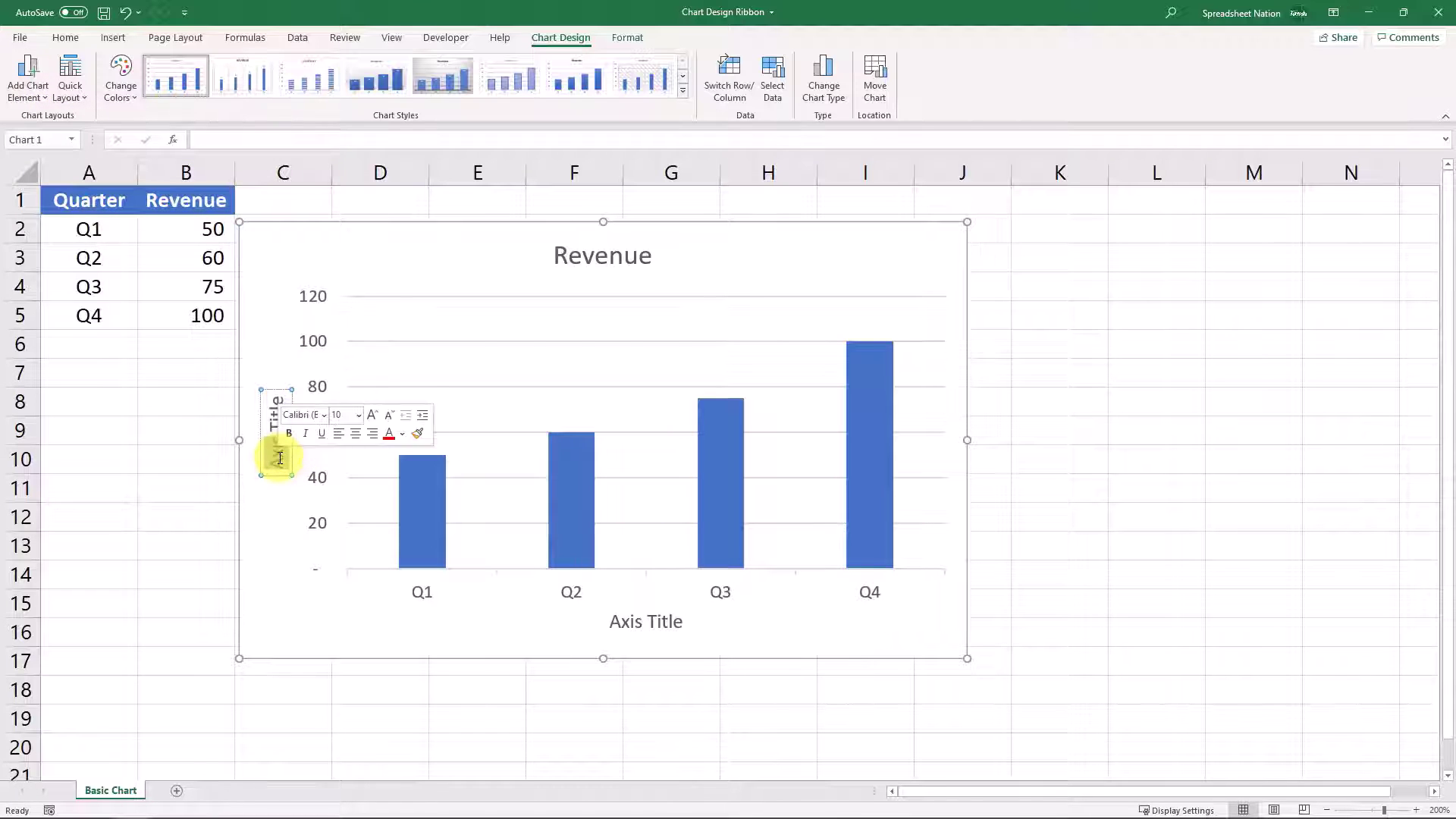
triple_click(280, 457)
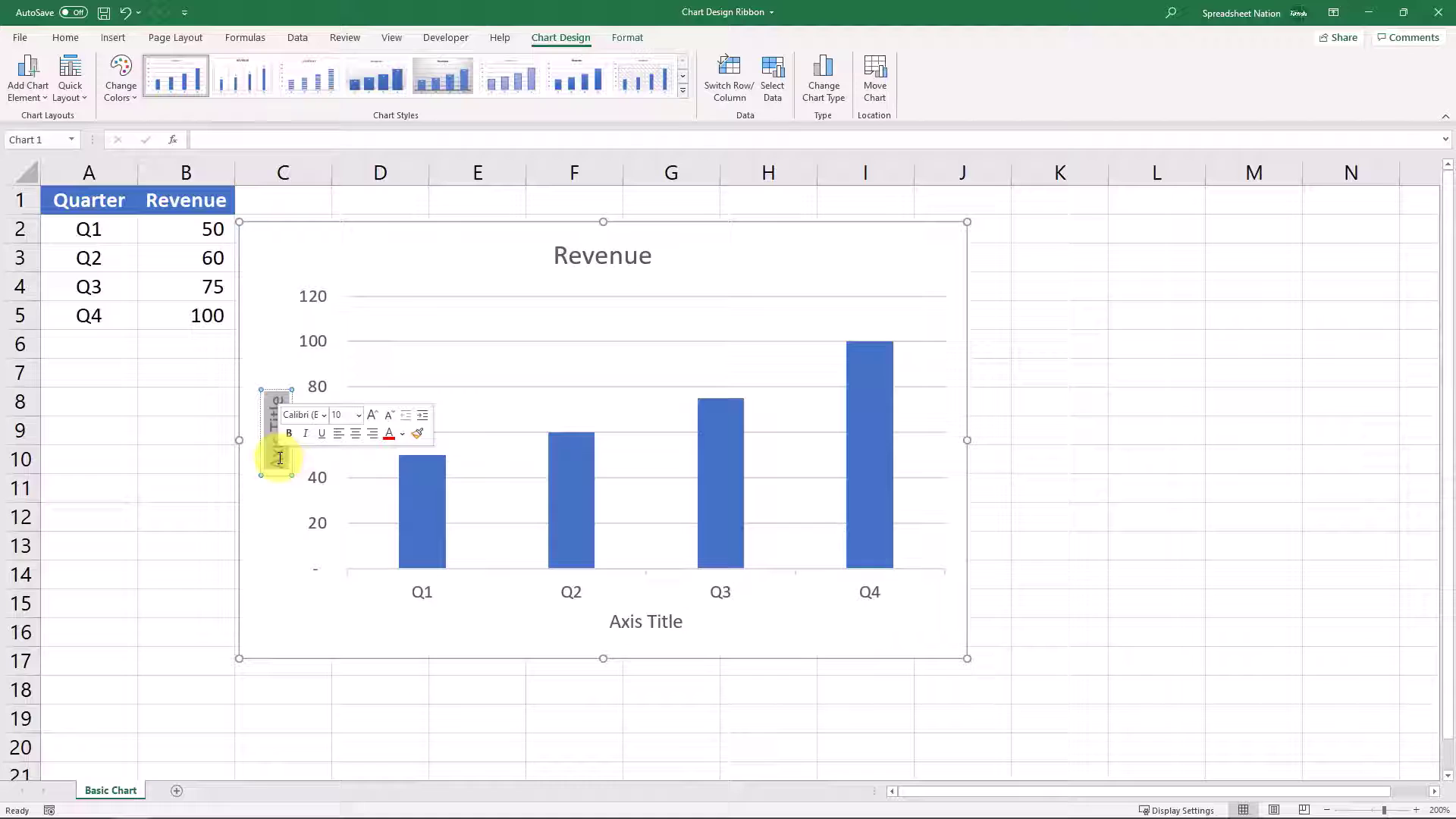
type("Reve")
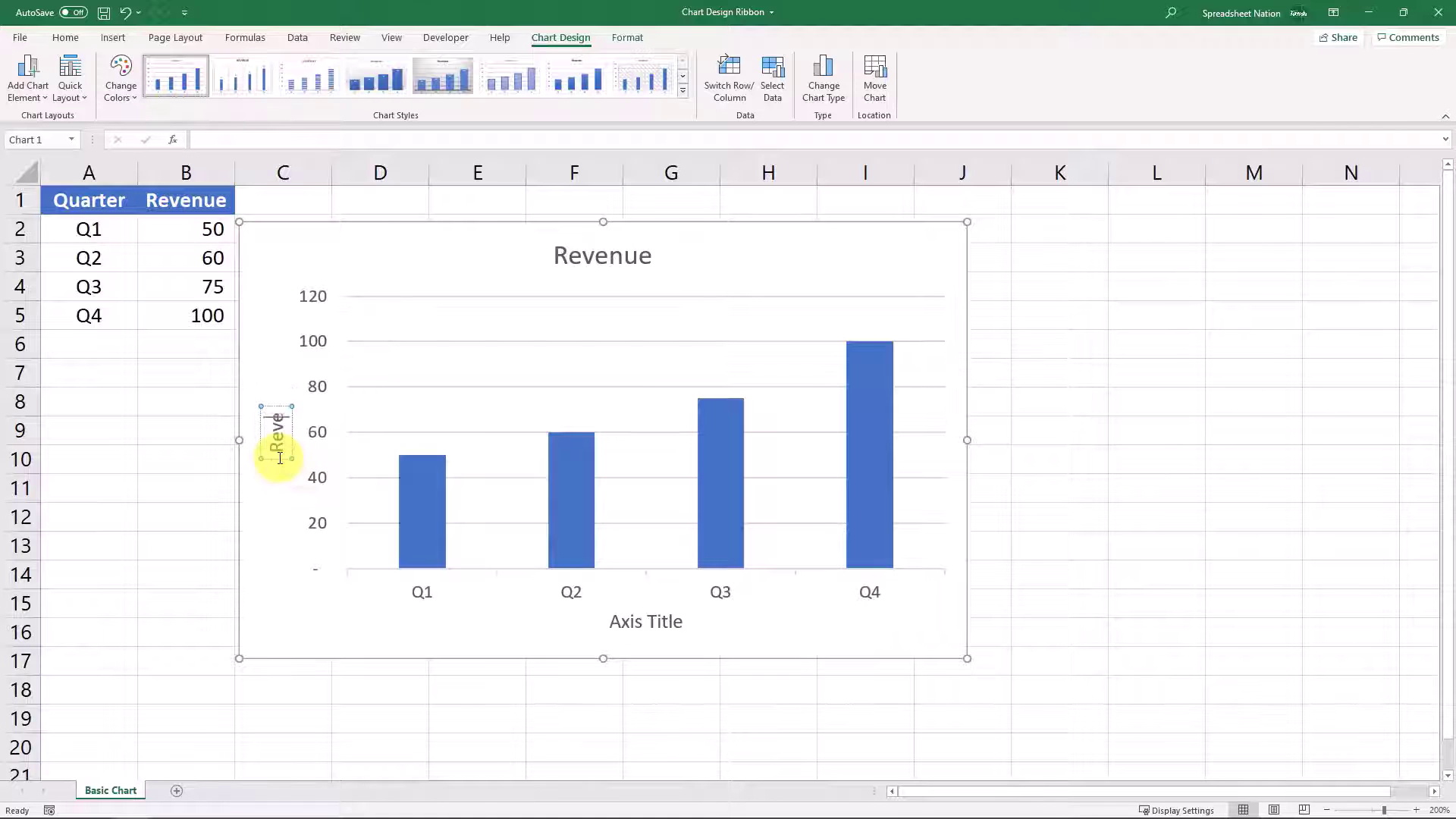
type("nue")
left_click(664, 621)
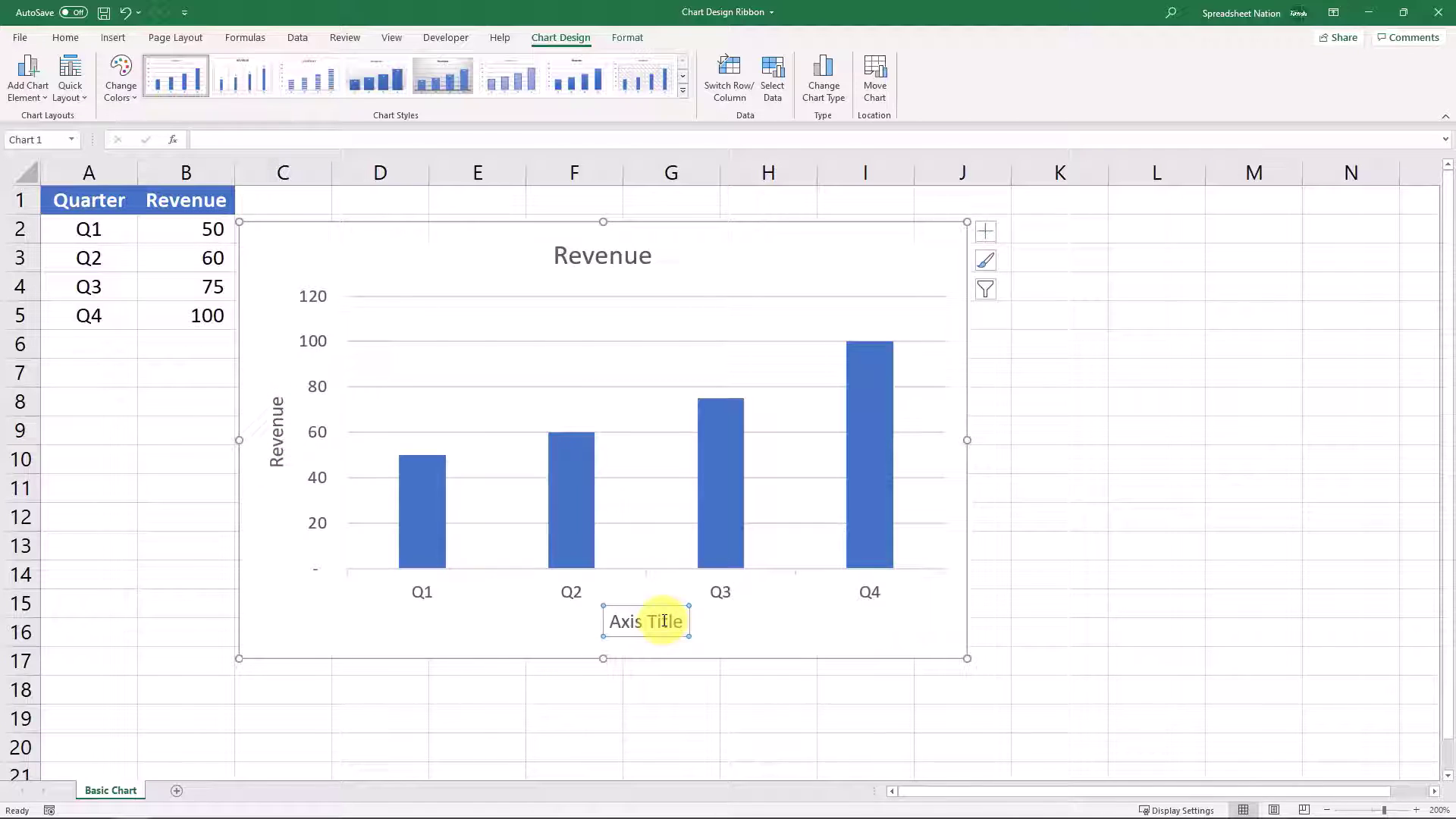
triple_click(665, 622)
type("Q")
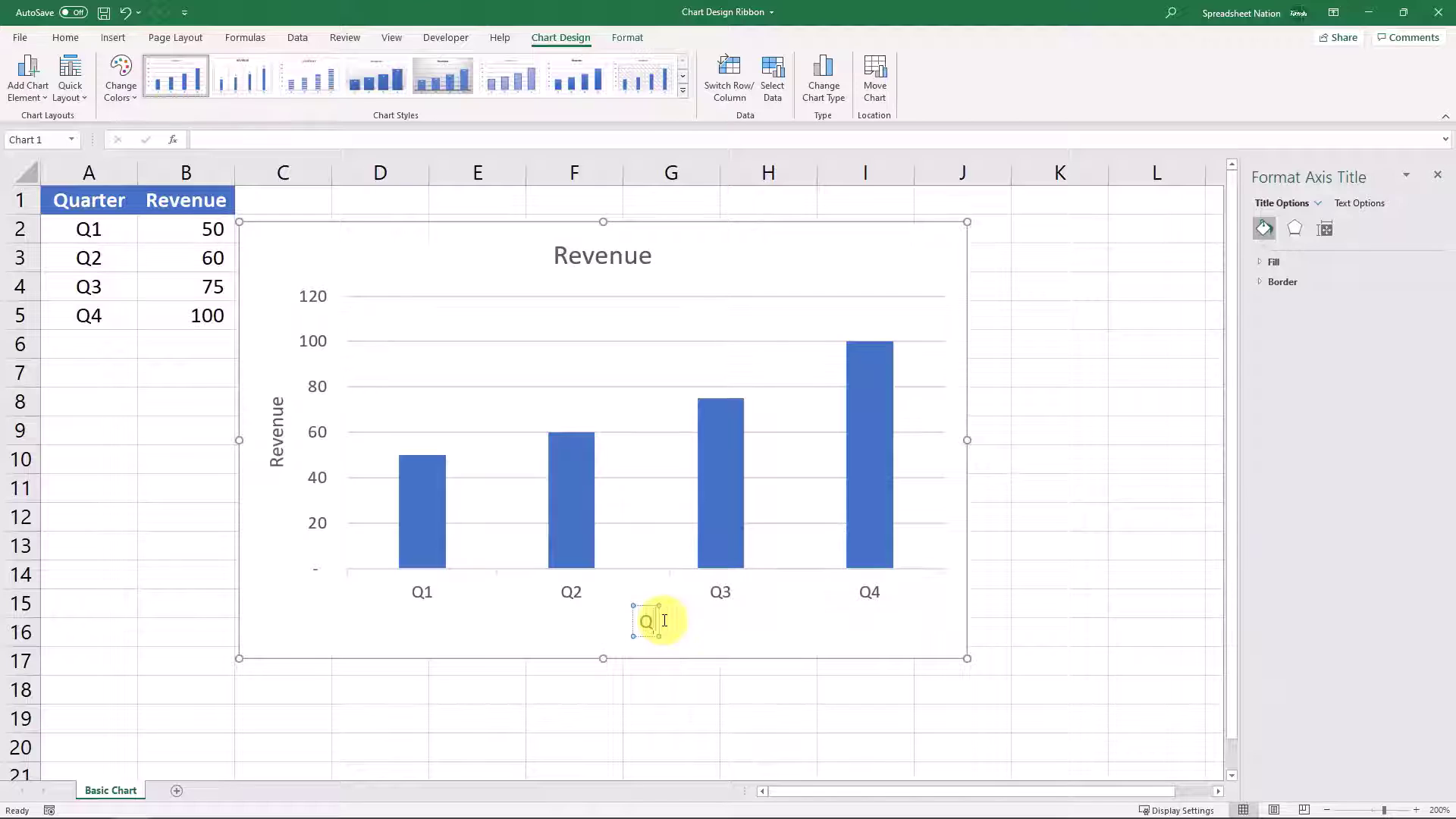
type("uarter")
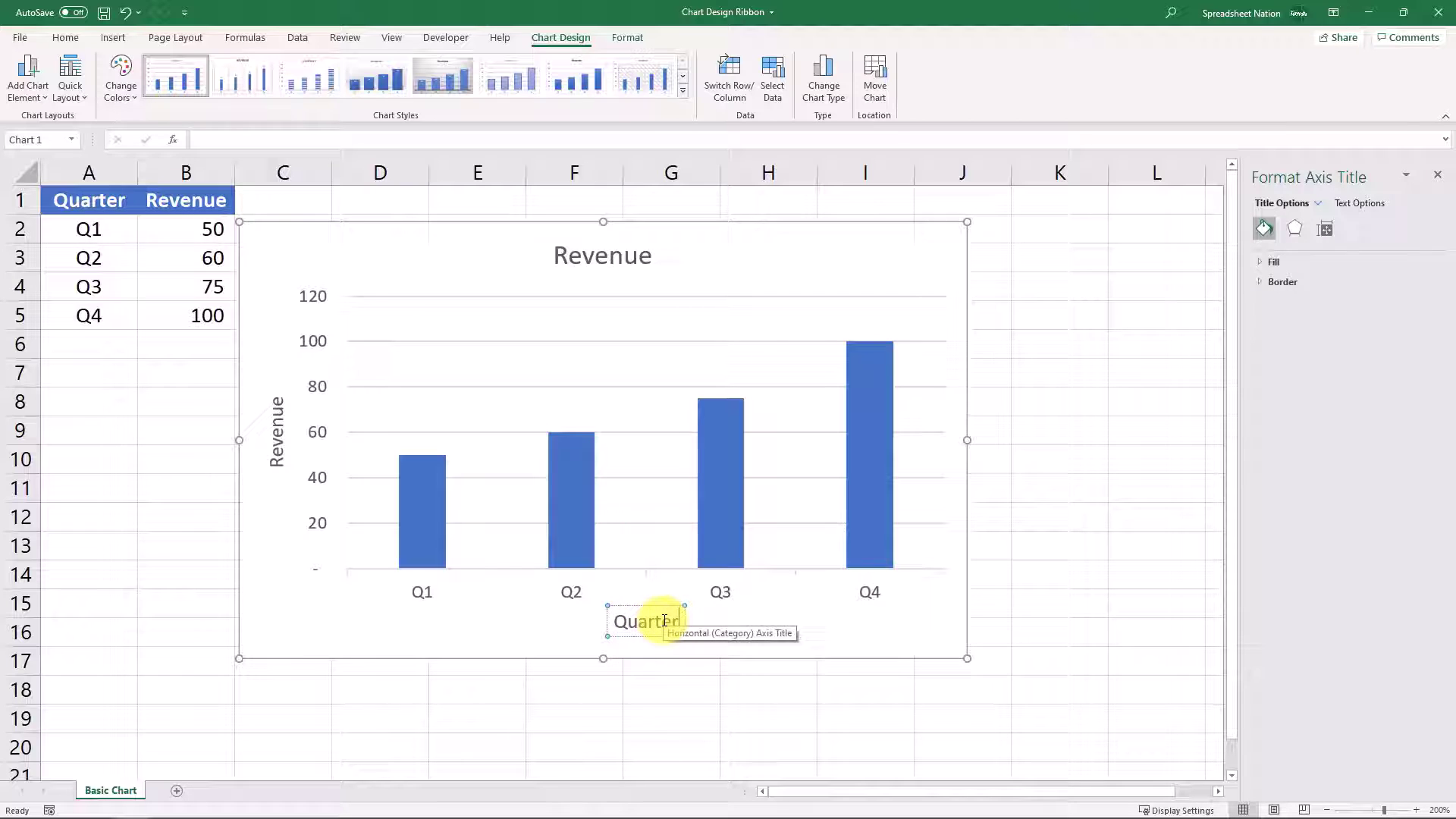
left_click(683, 709)
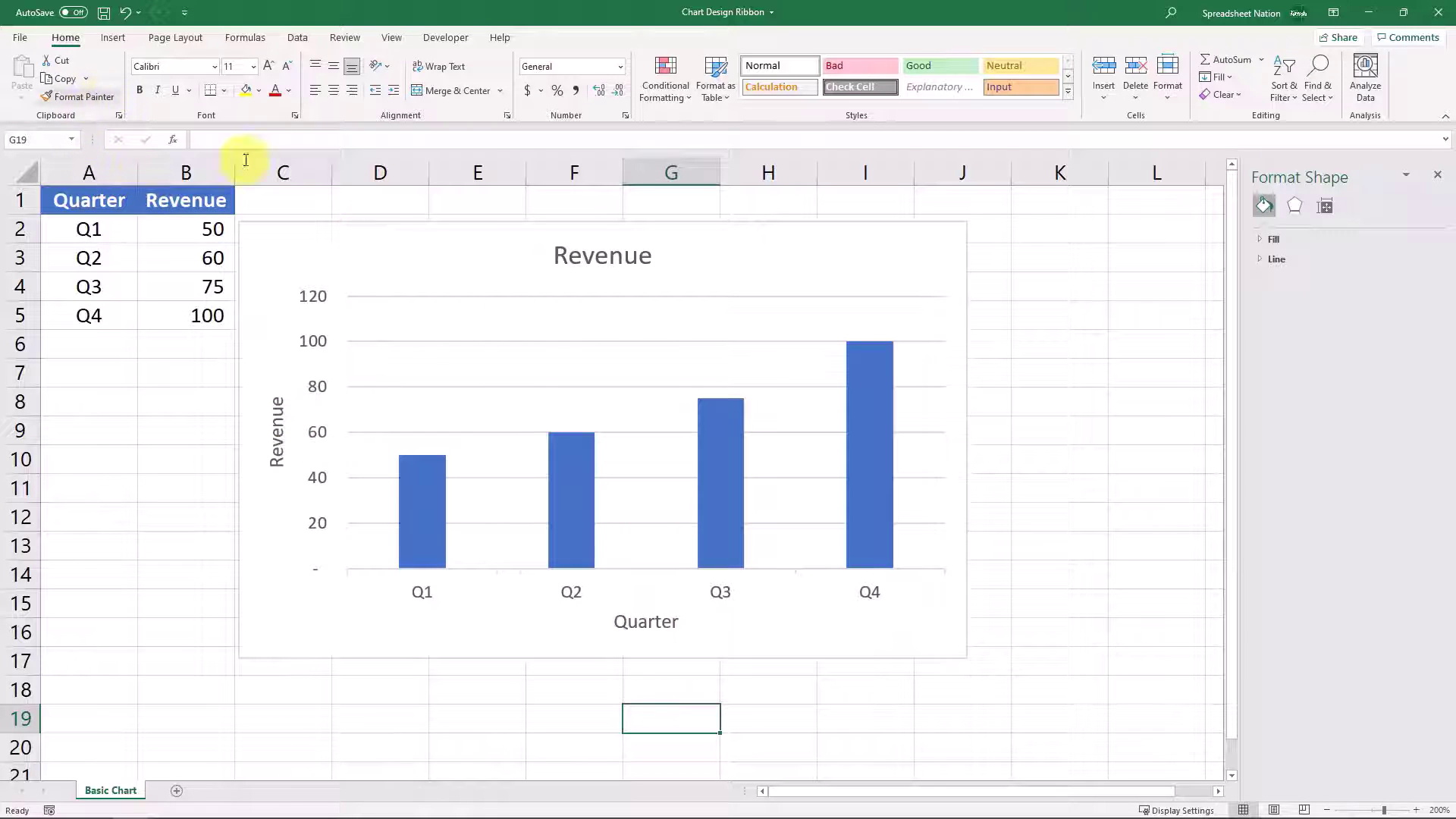
Set the revenue chart's title to None so no title appears above the columns.
left_click(508, 248)
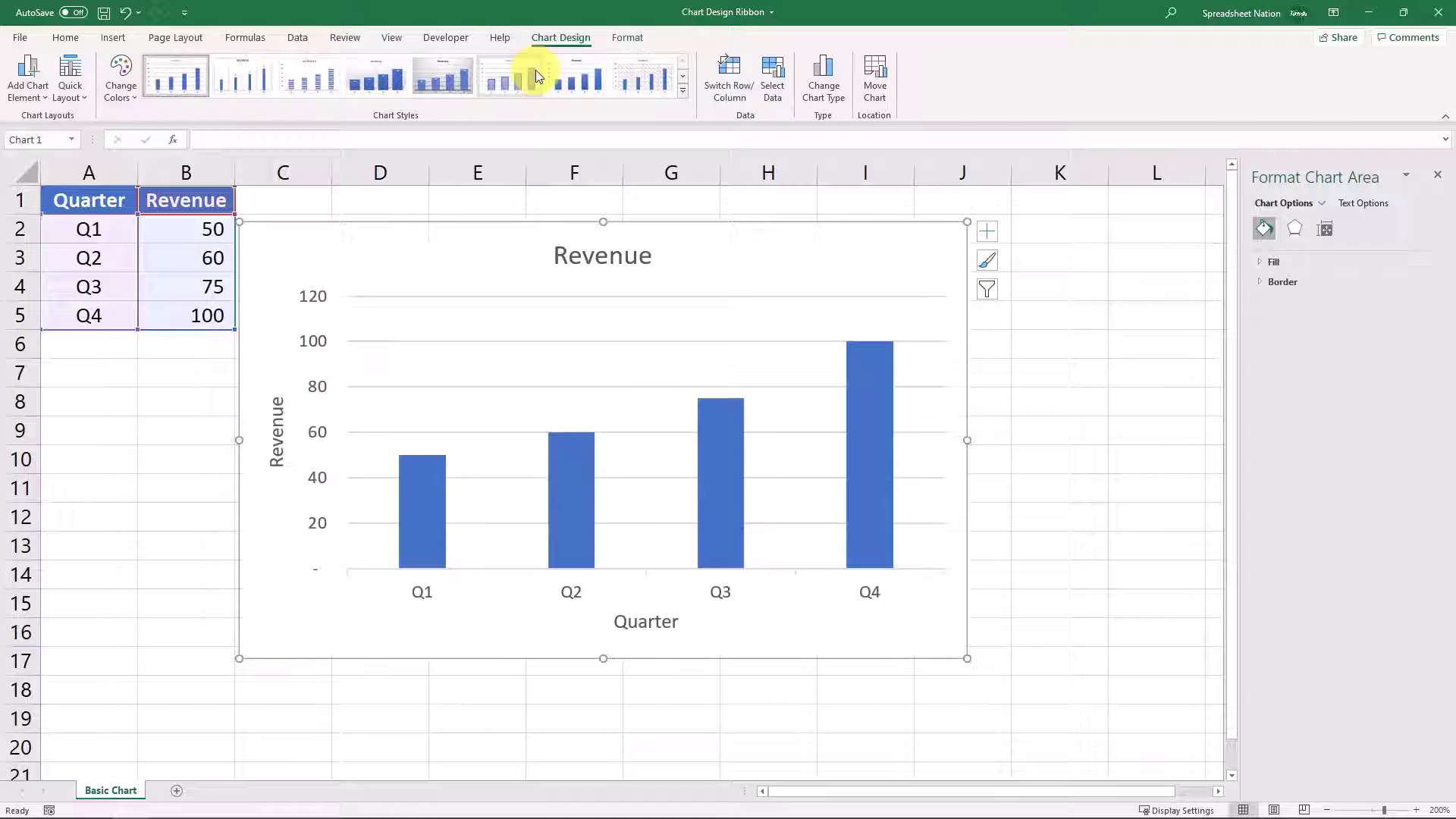
left_click(32, 97)
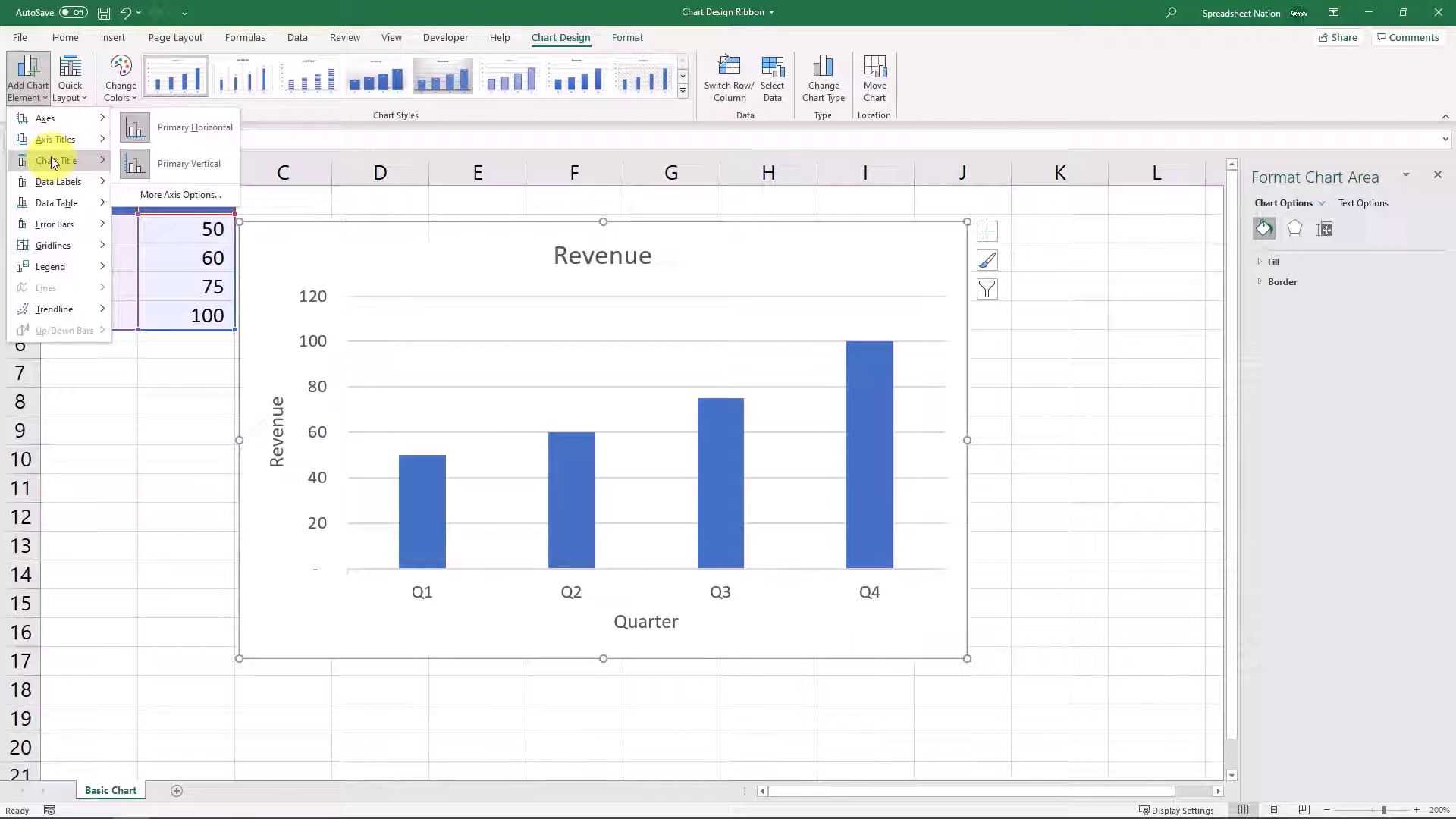
mouse_move(53, 163)
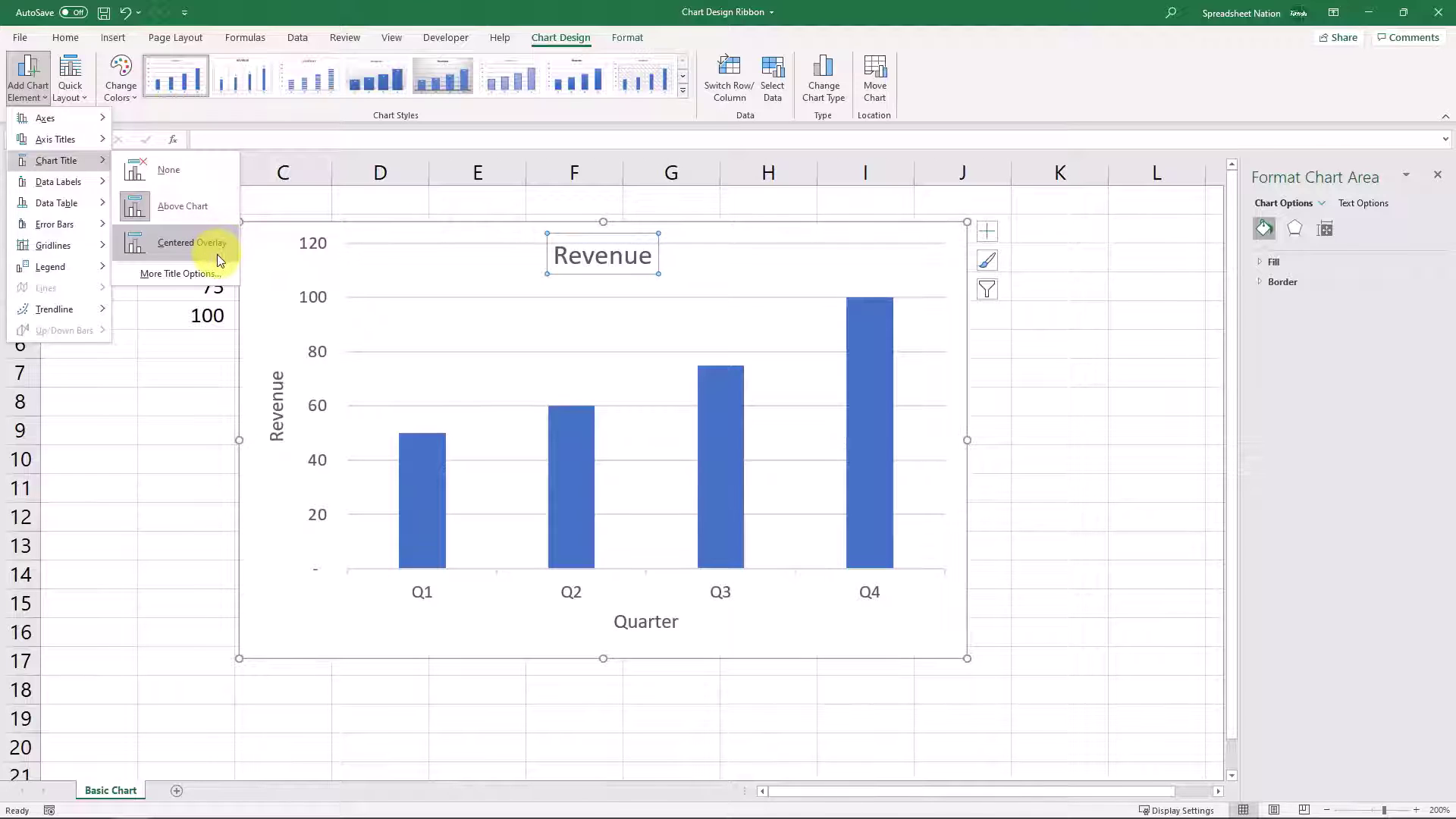
left_click(206, 166)
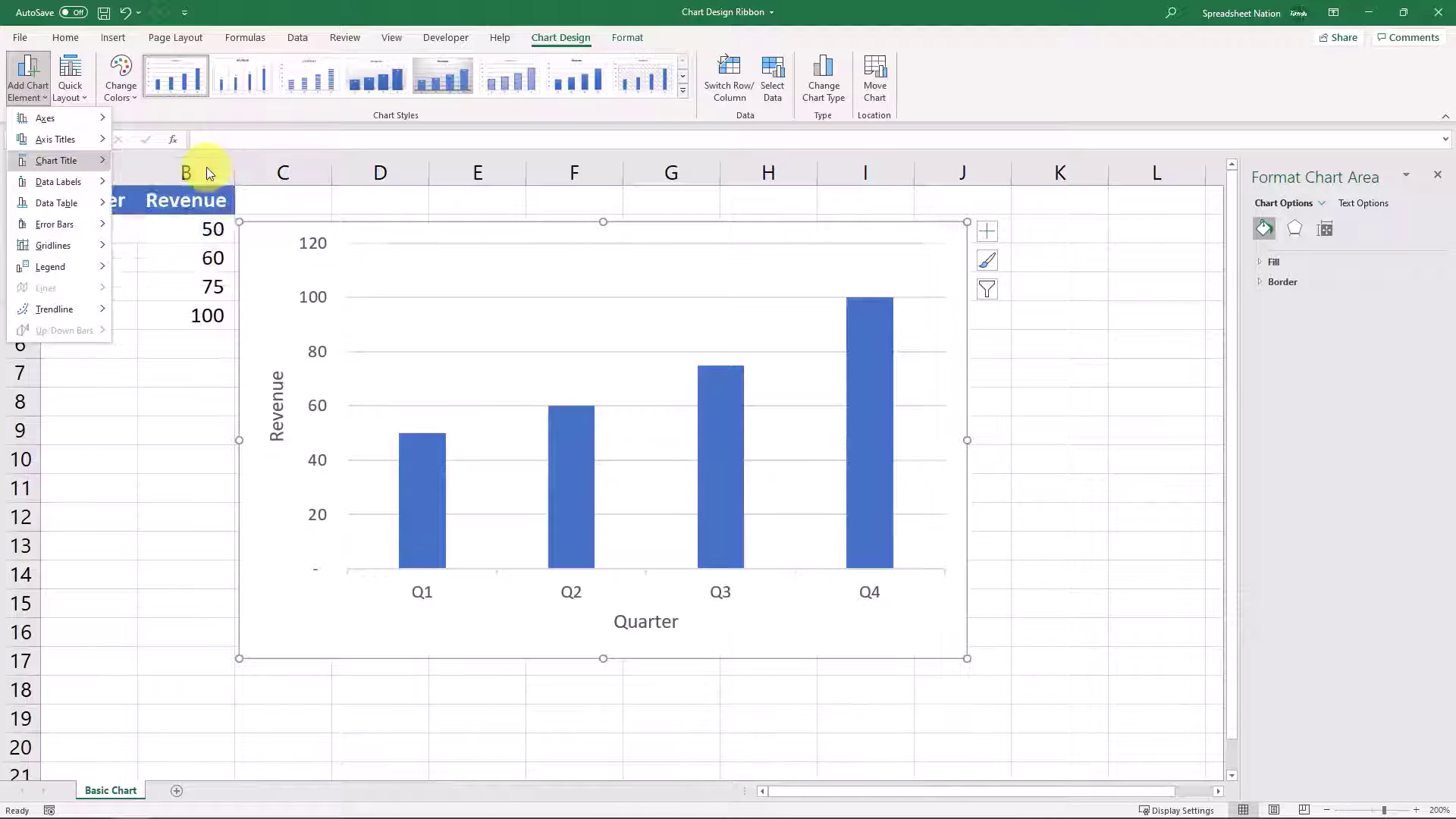
left_click(30, 94)
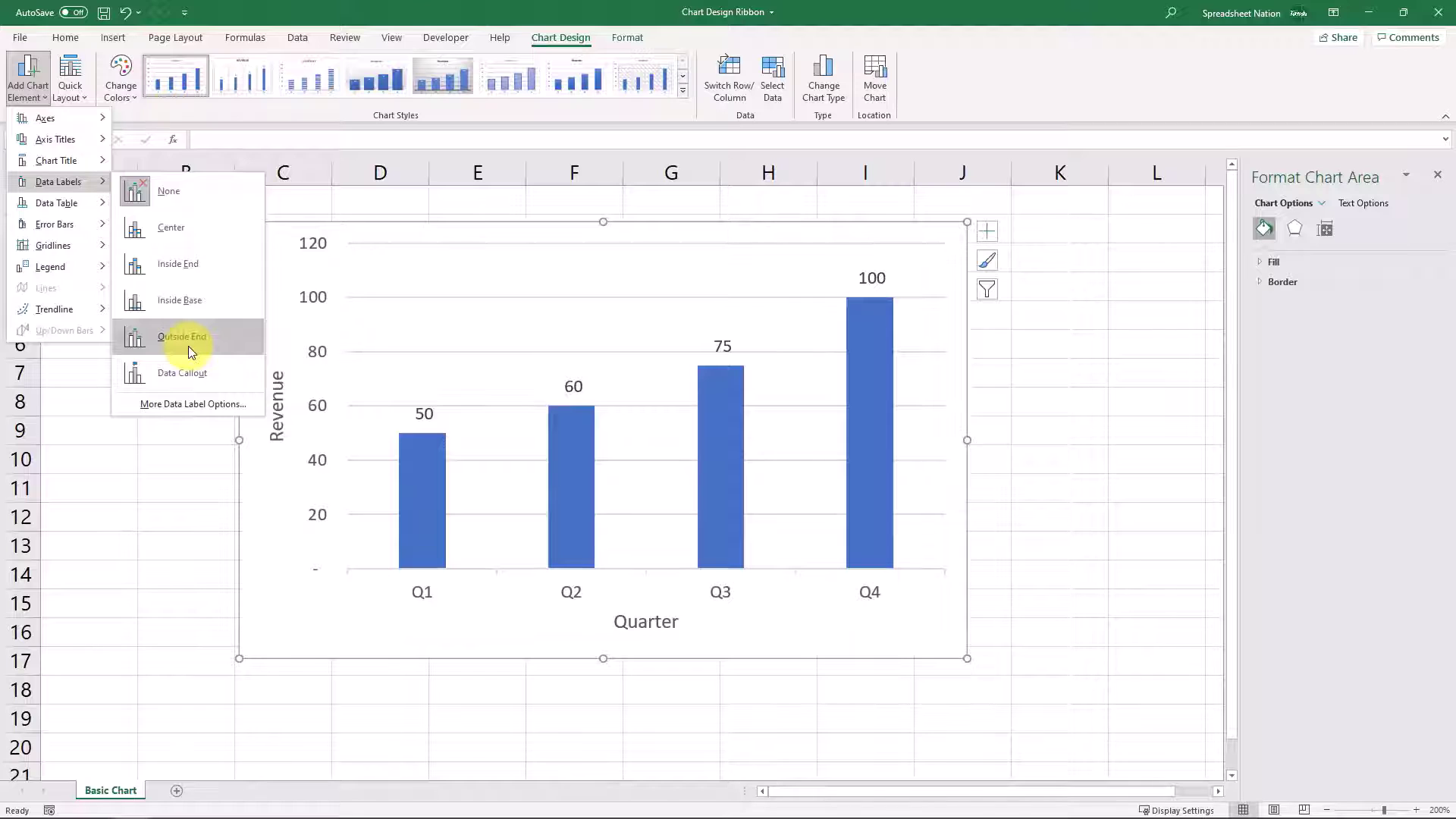
Place Outside End data labels showing 50, 60, 75 and 100 above the columns.
left_click(188, 345)
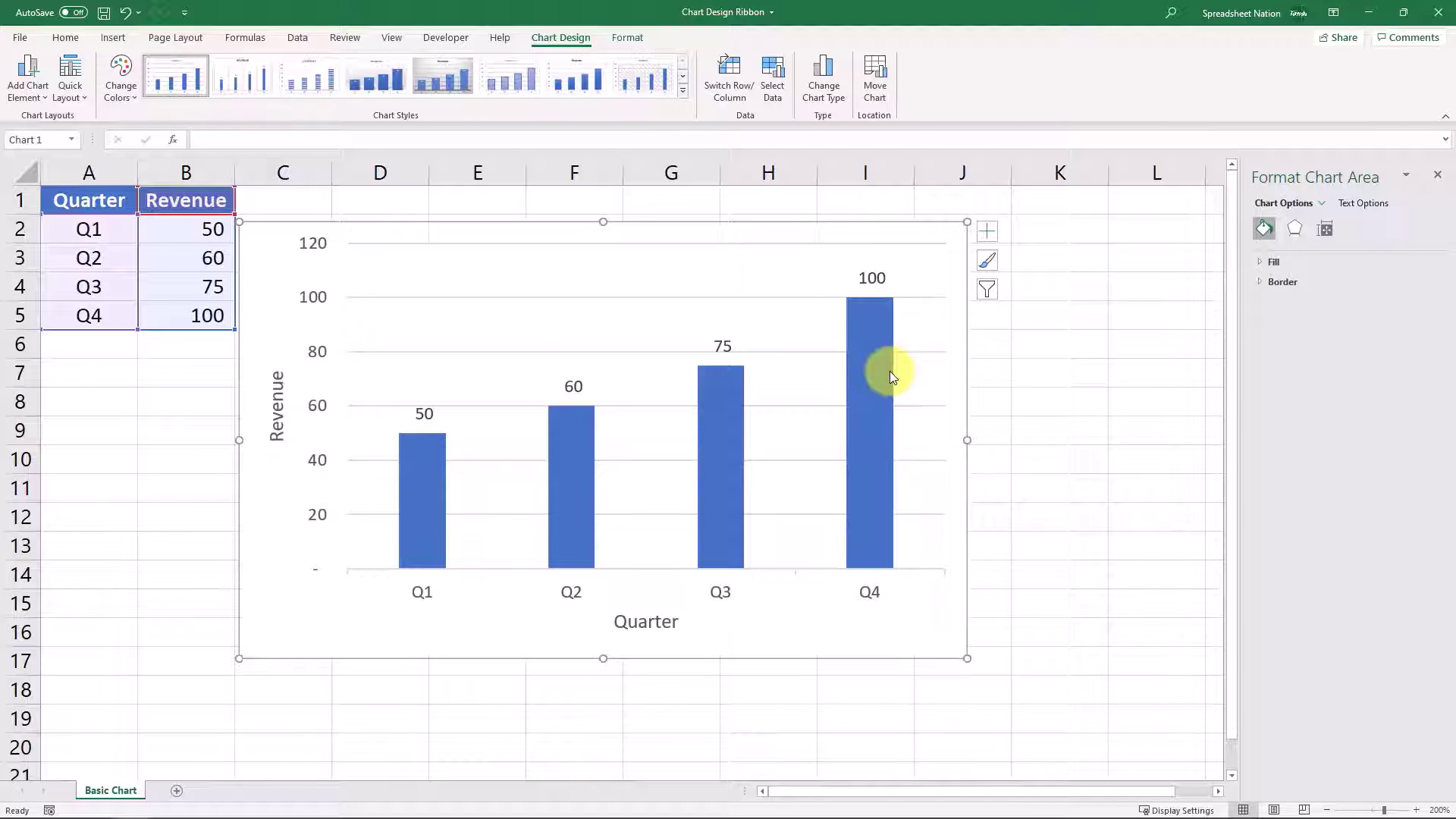
left_click(33, 91)
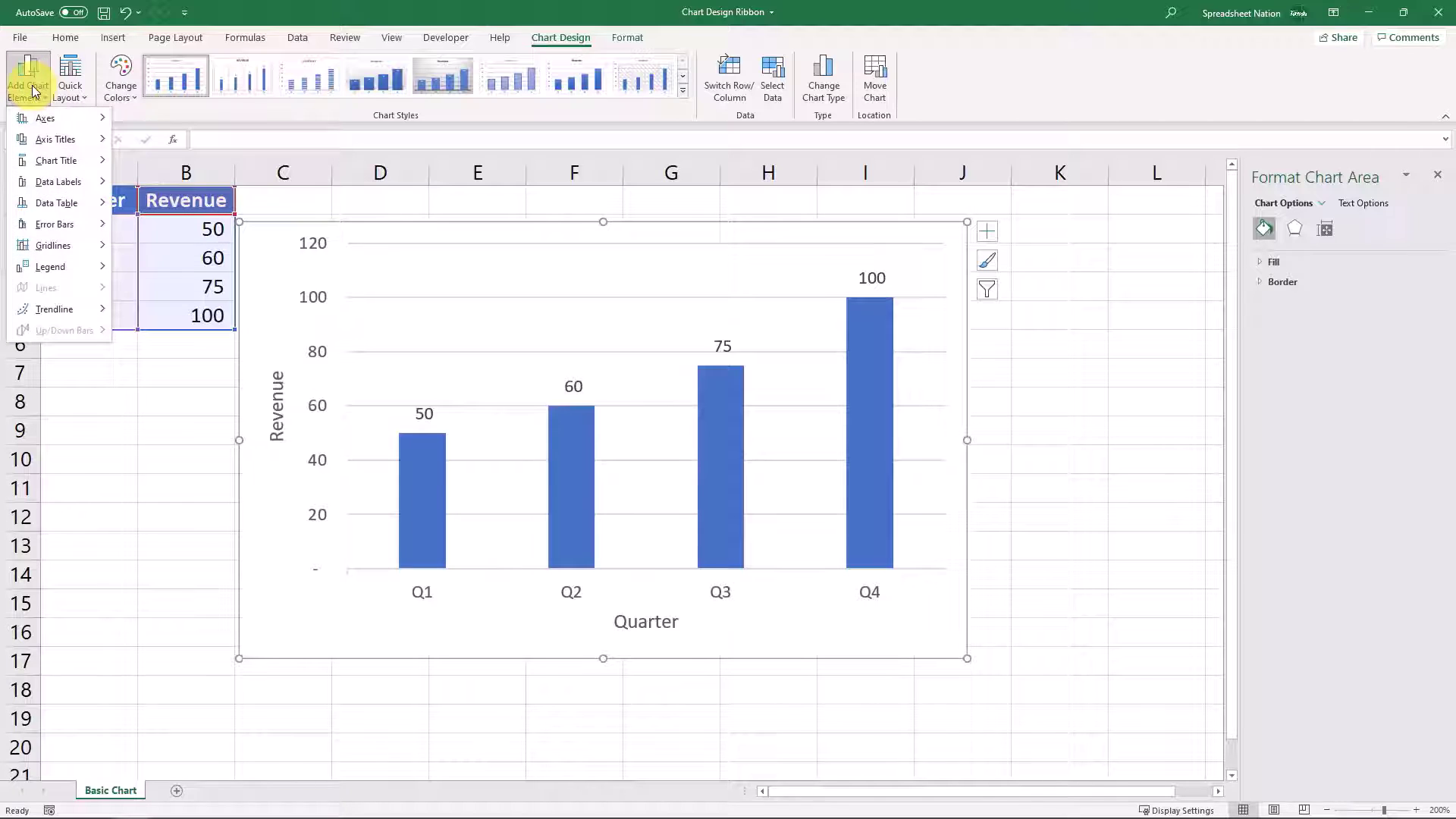
mouse_move(91, 186)
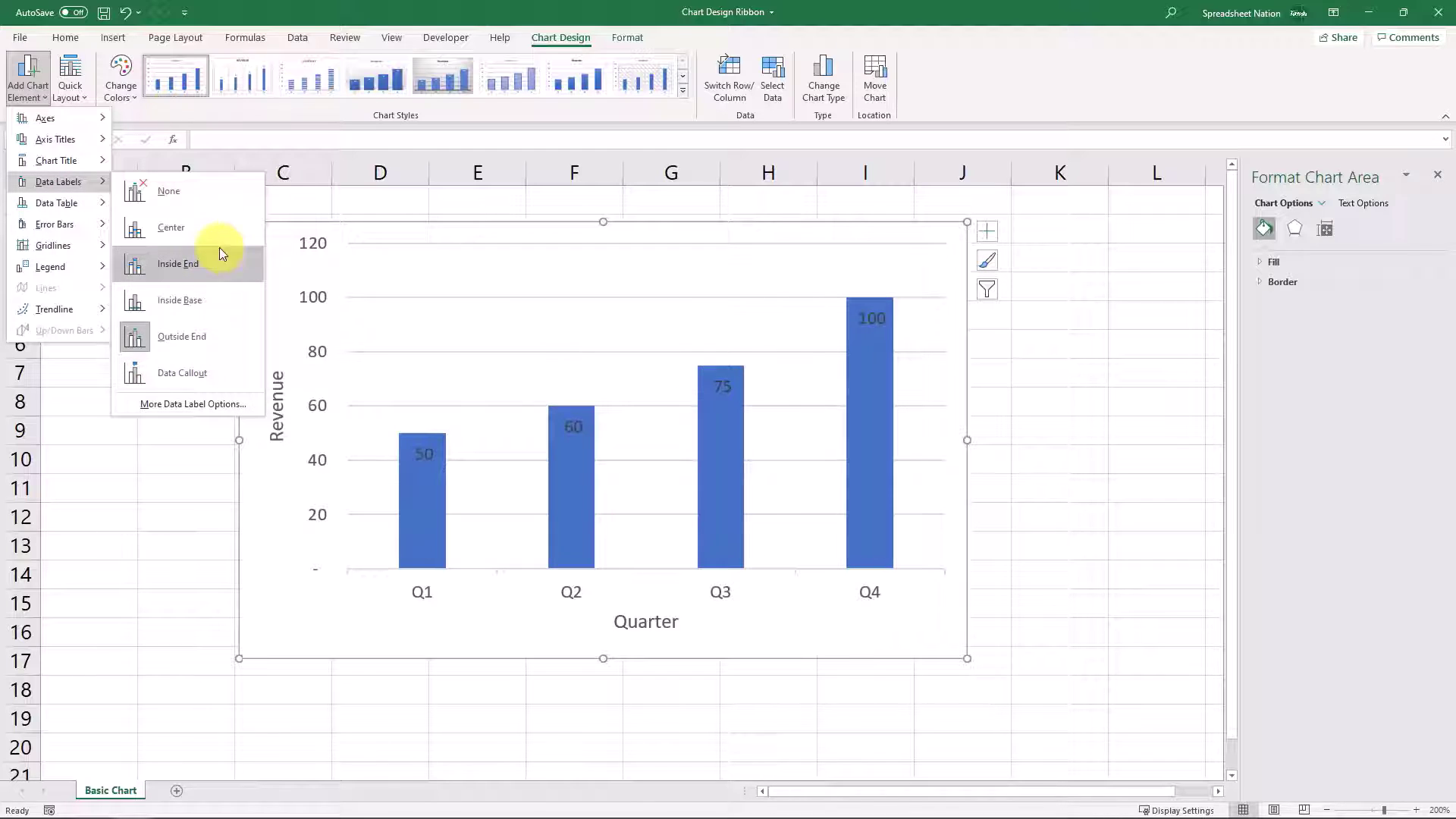
left_click(240, 408)
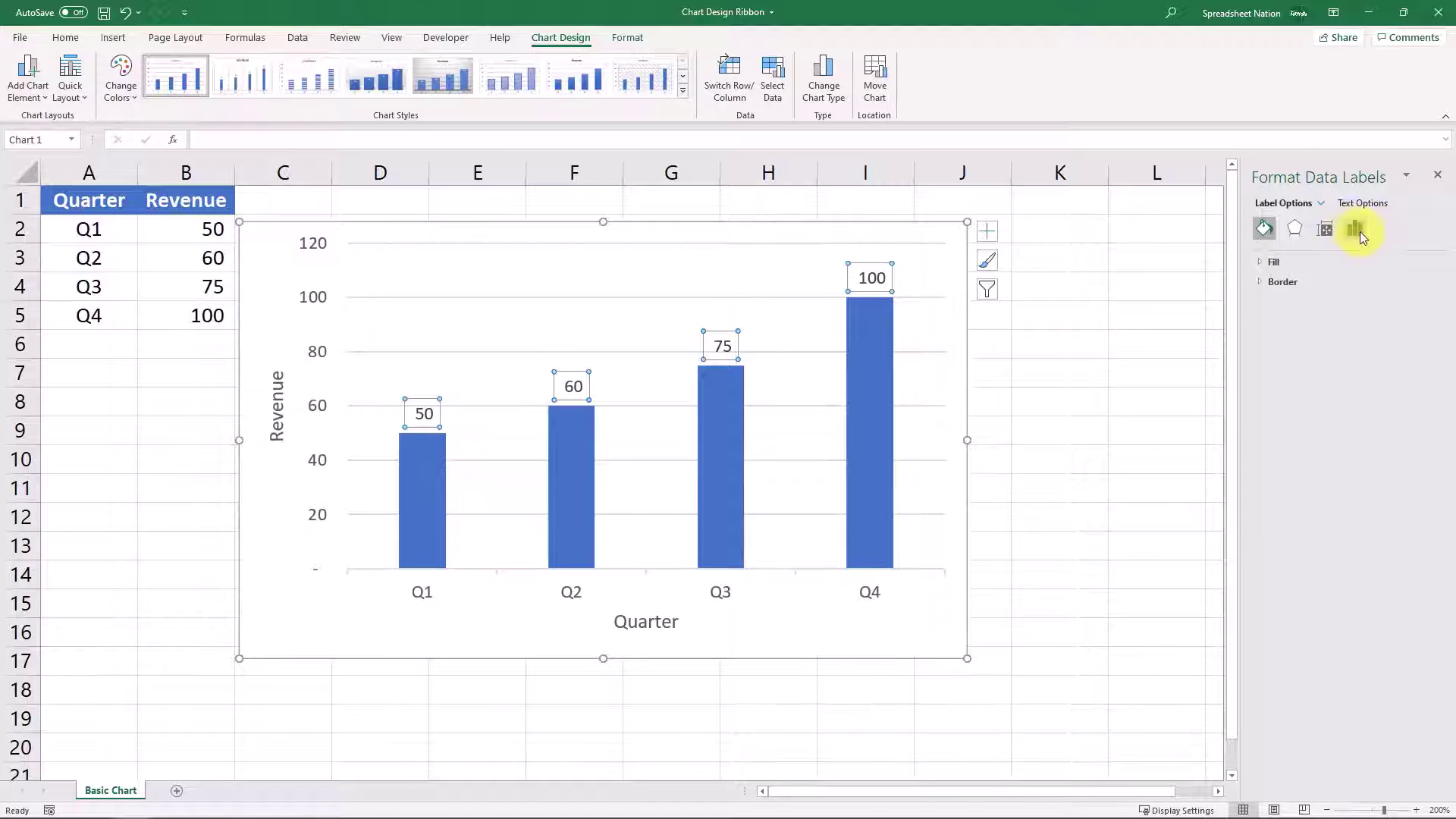
left_click(1357, 229)
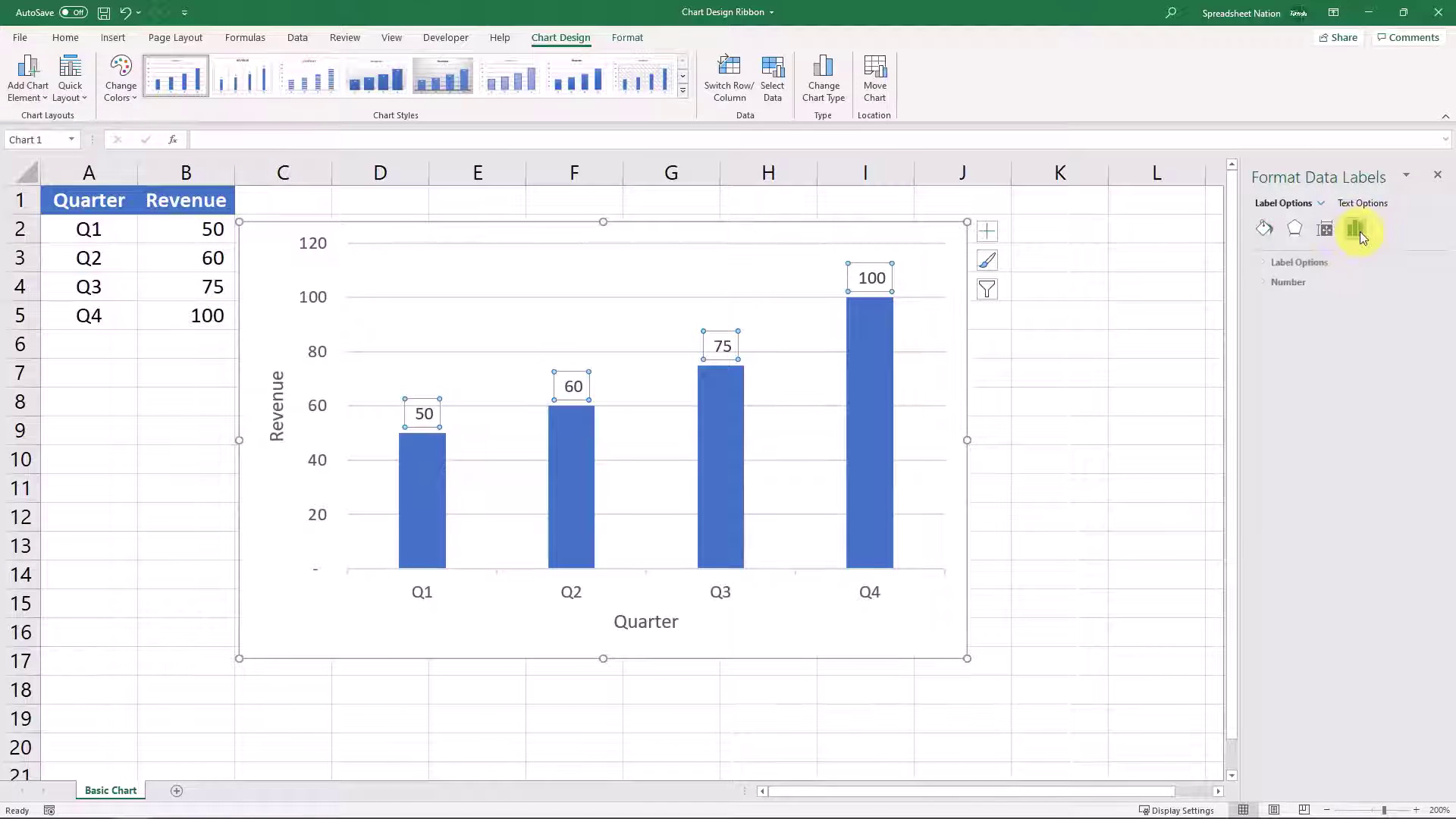
left_click(1260, 262)
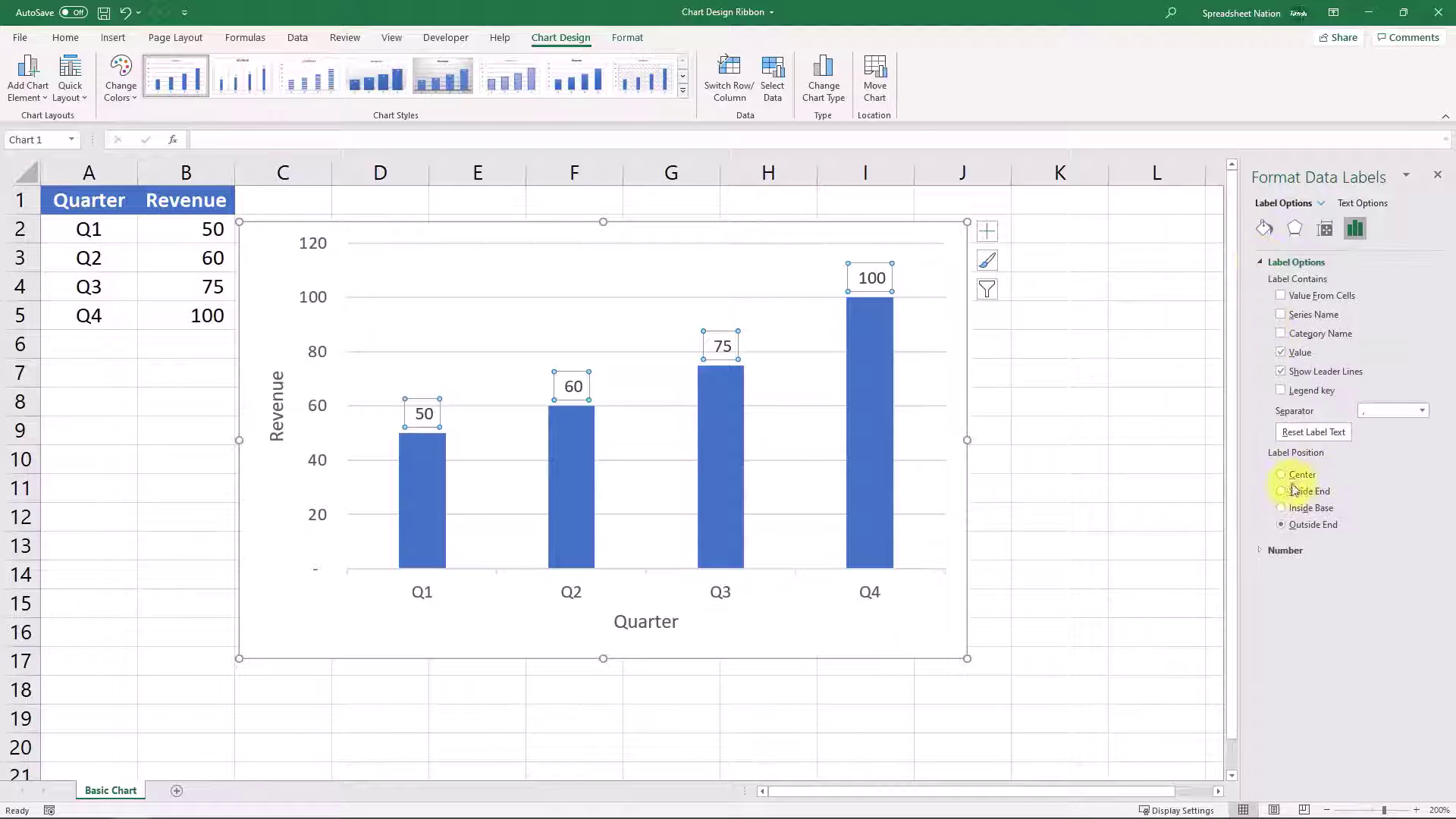
left_click(1268, 552)
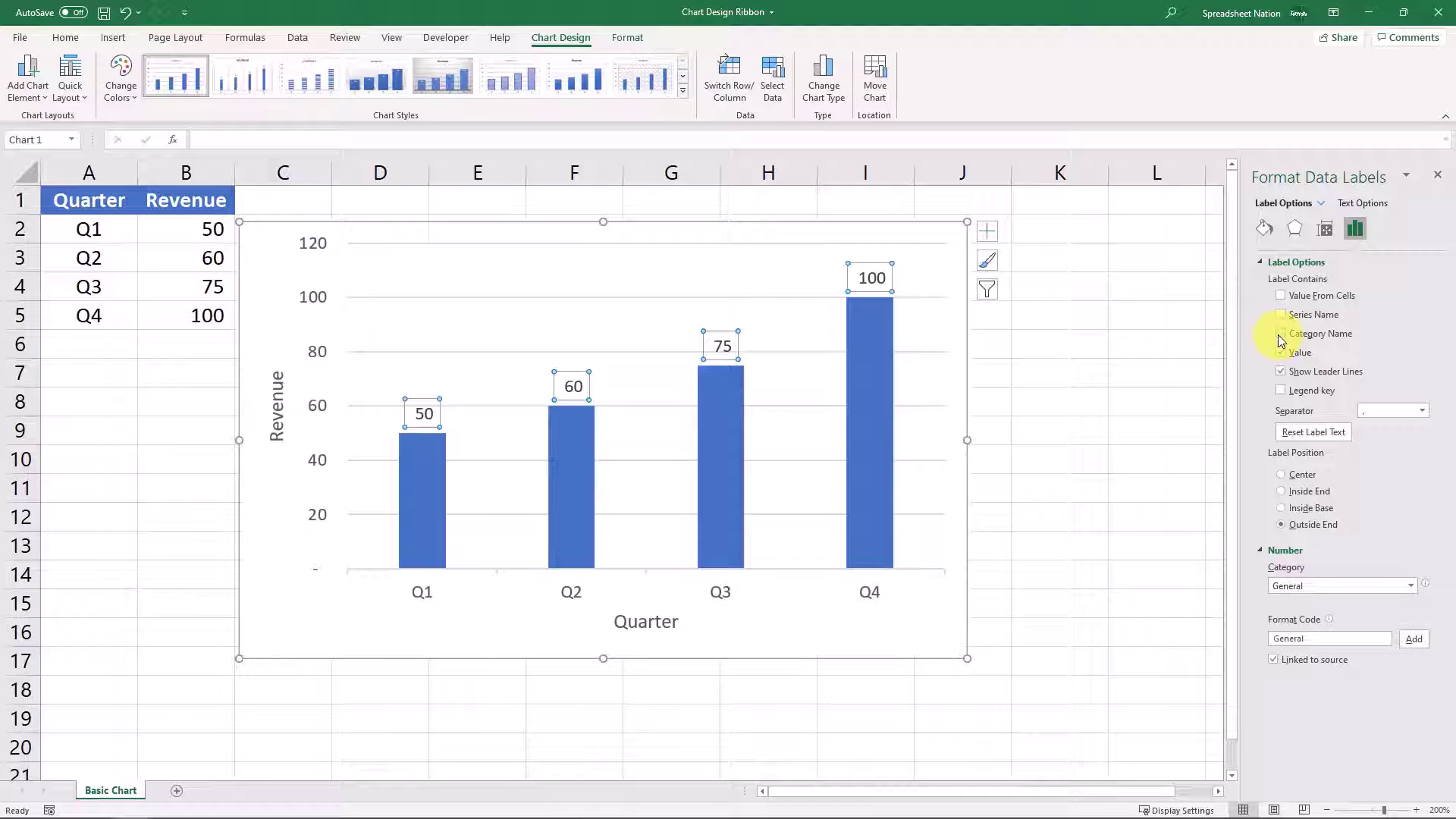
left_click(1436, 176)
left_click(27, 91)
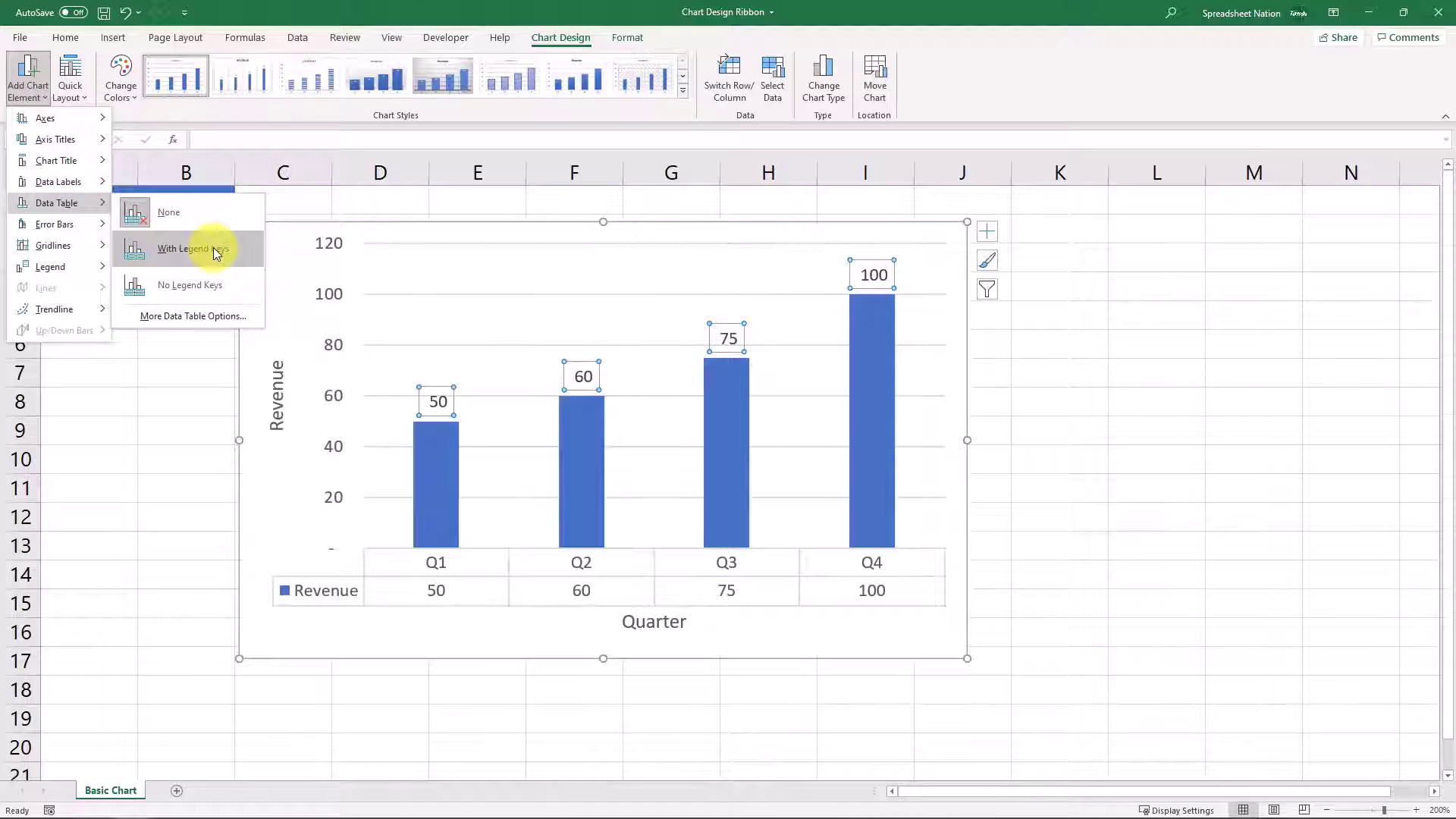
Add a data table with no legend keys beneath the chart.
left_click(205, 289)
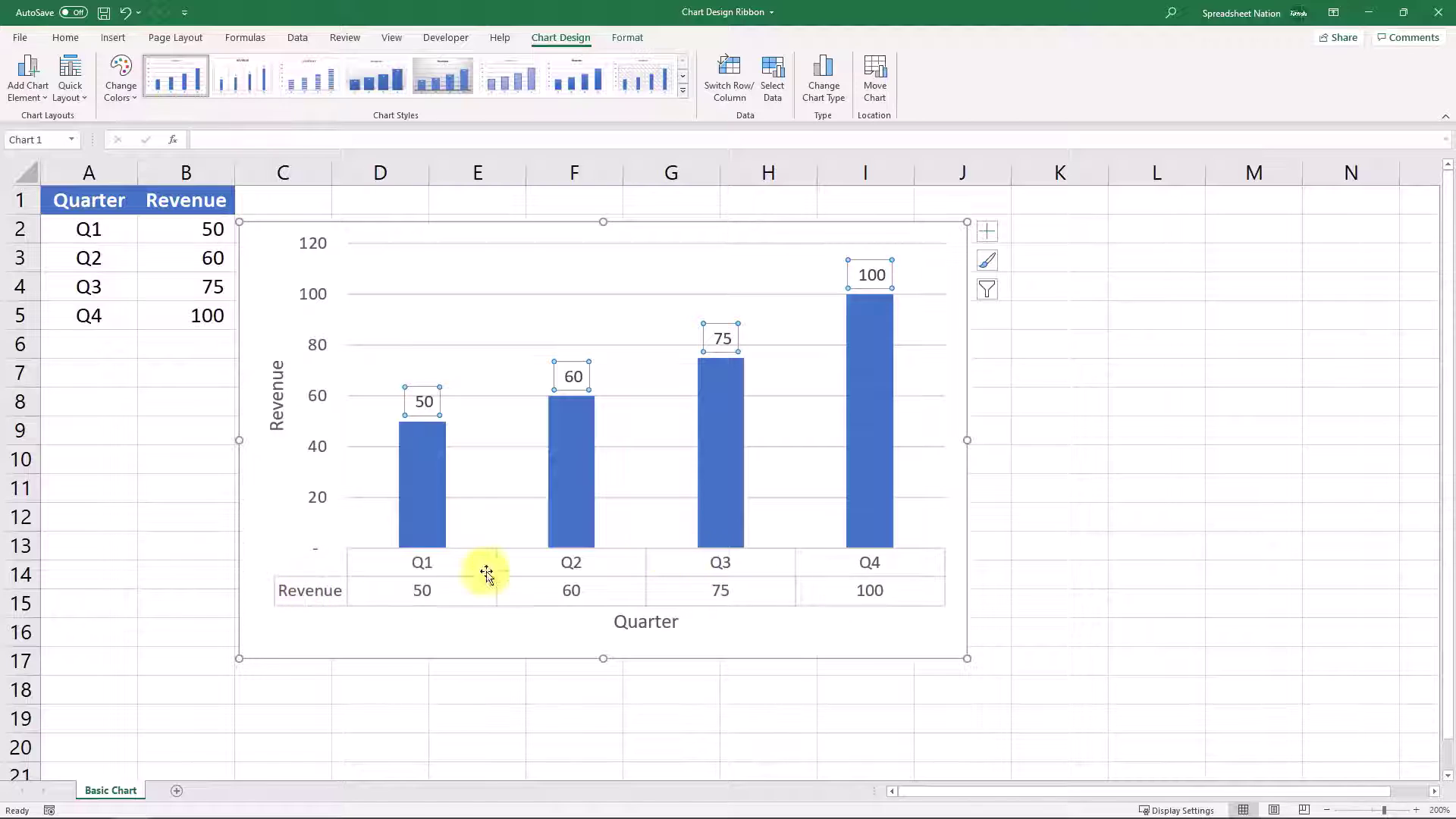
left_click(28, 76)
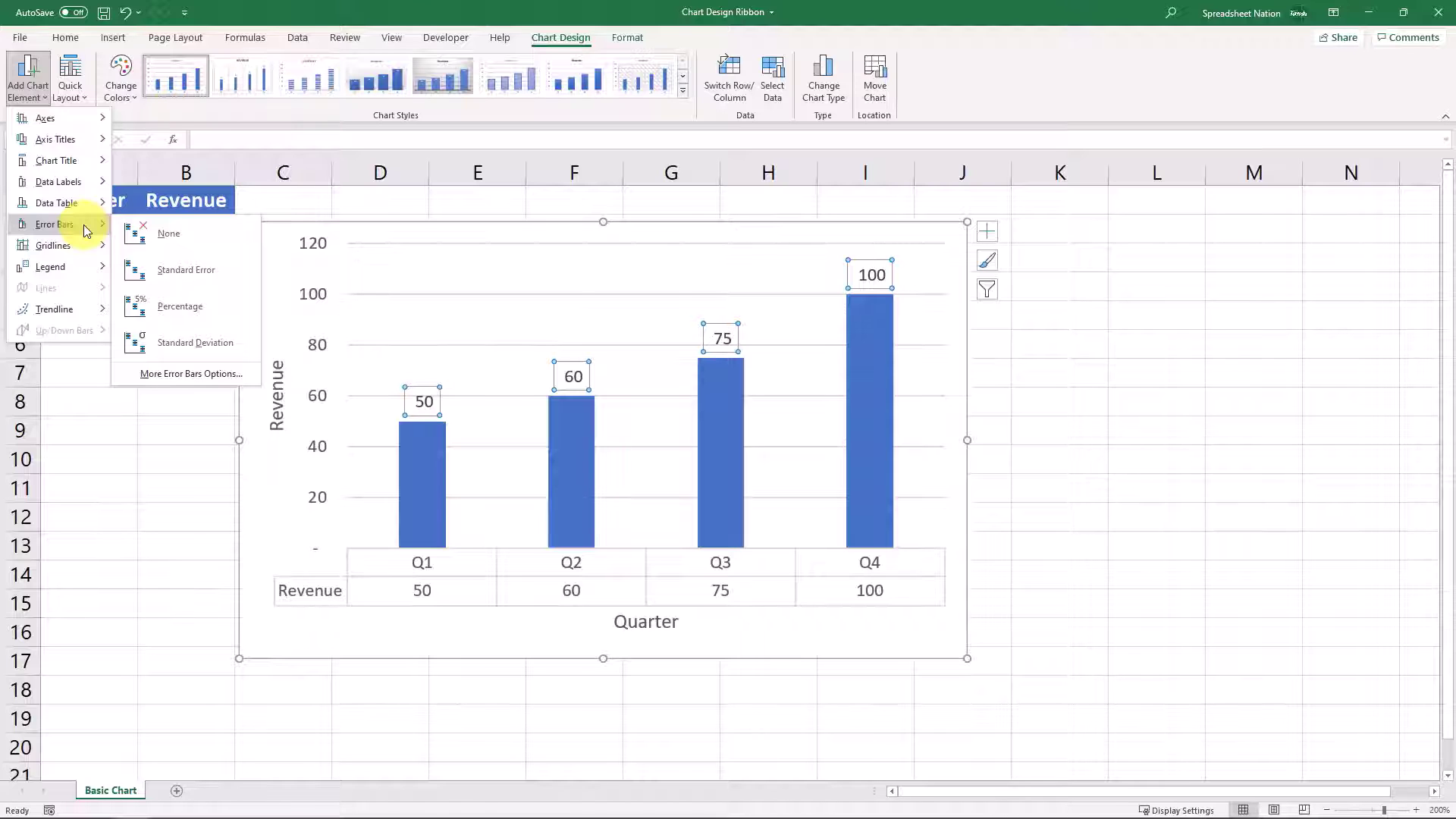
Add primary minor horizontal gridlines across the plot area.
mouse_move(85, 248)
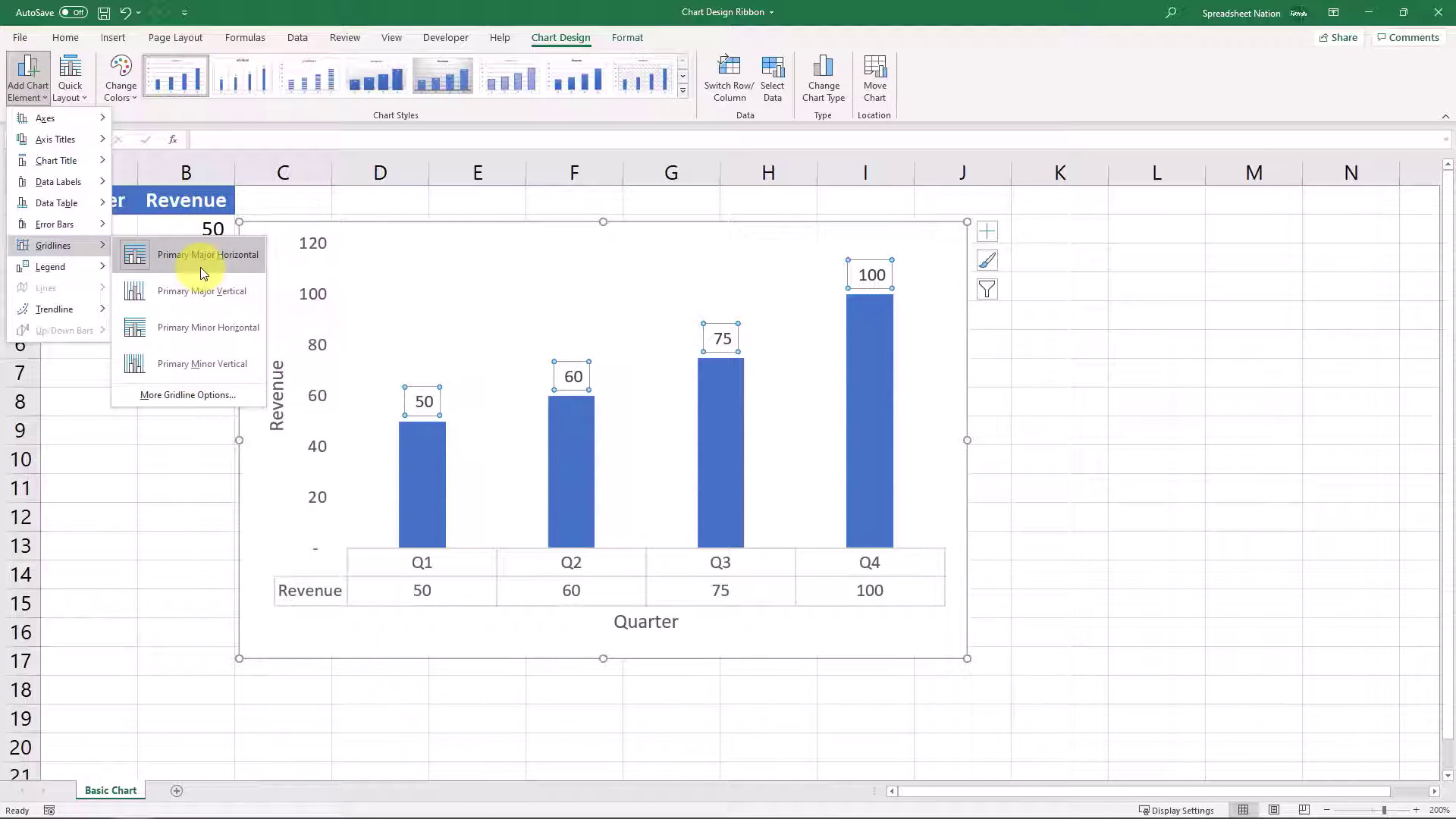
left_click(193, 326)
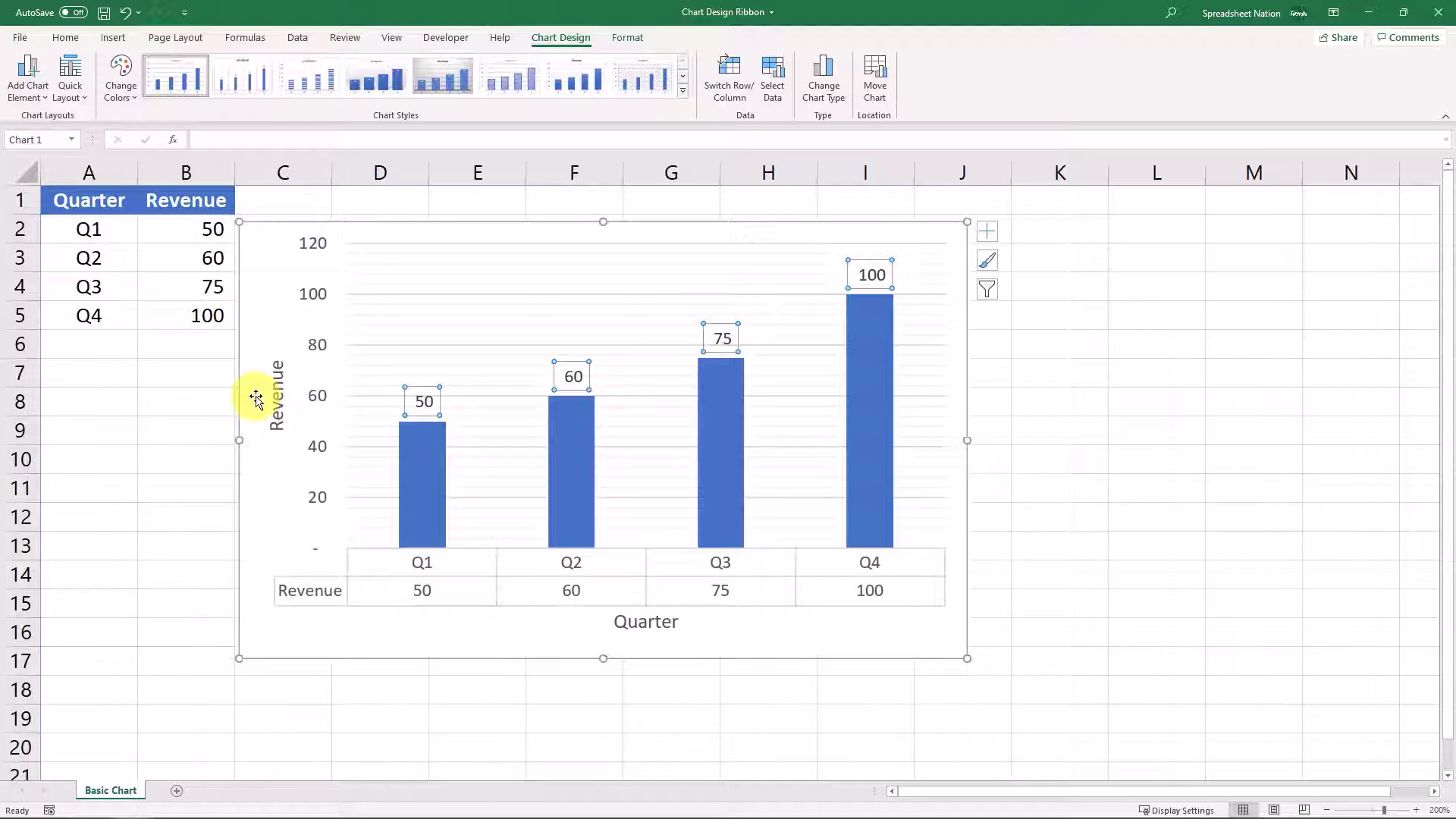
left_click(26, 59)
mouse_move(50, 267)
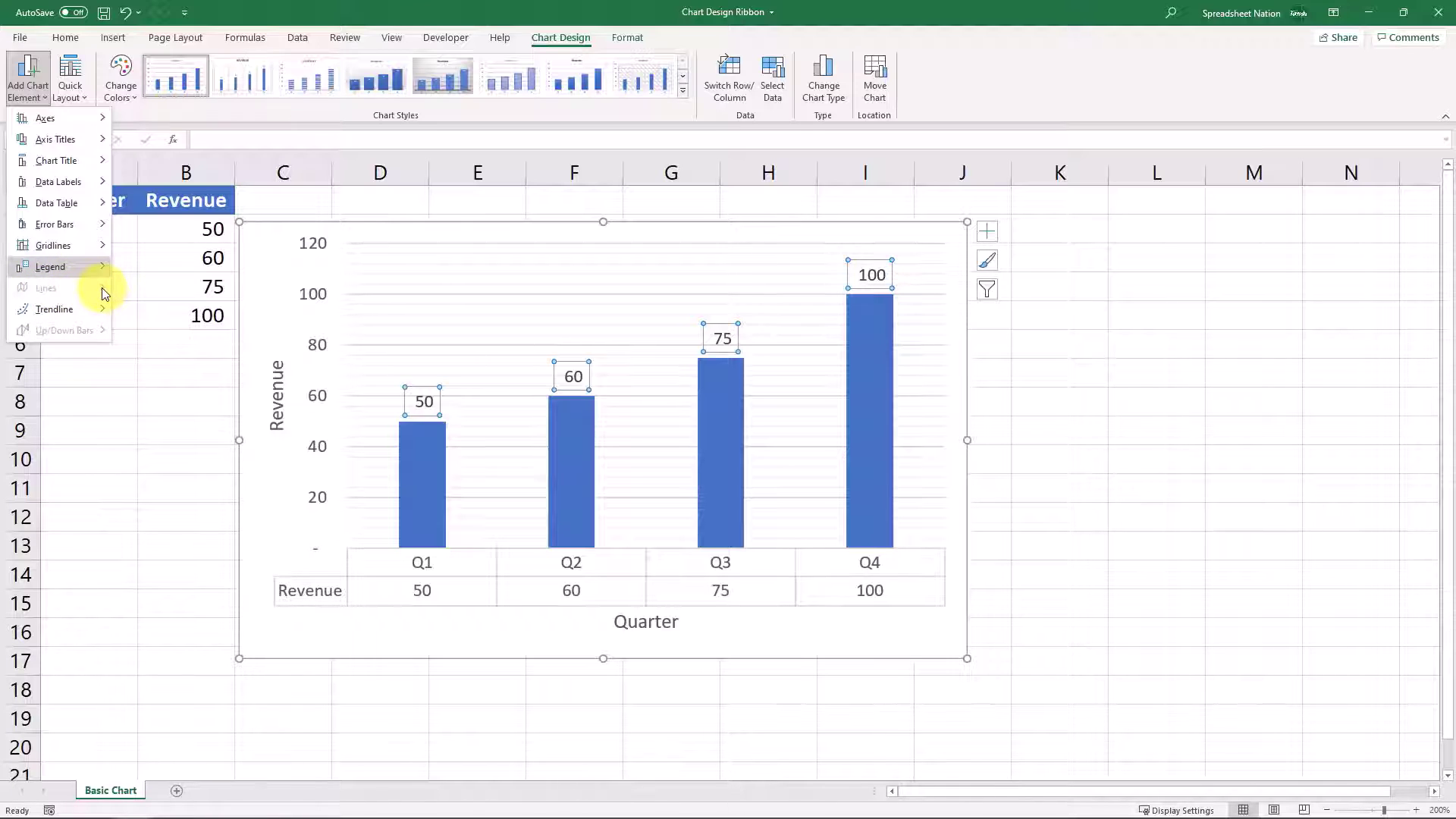
mouse_move(93, 314)
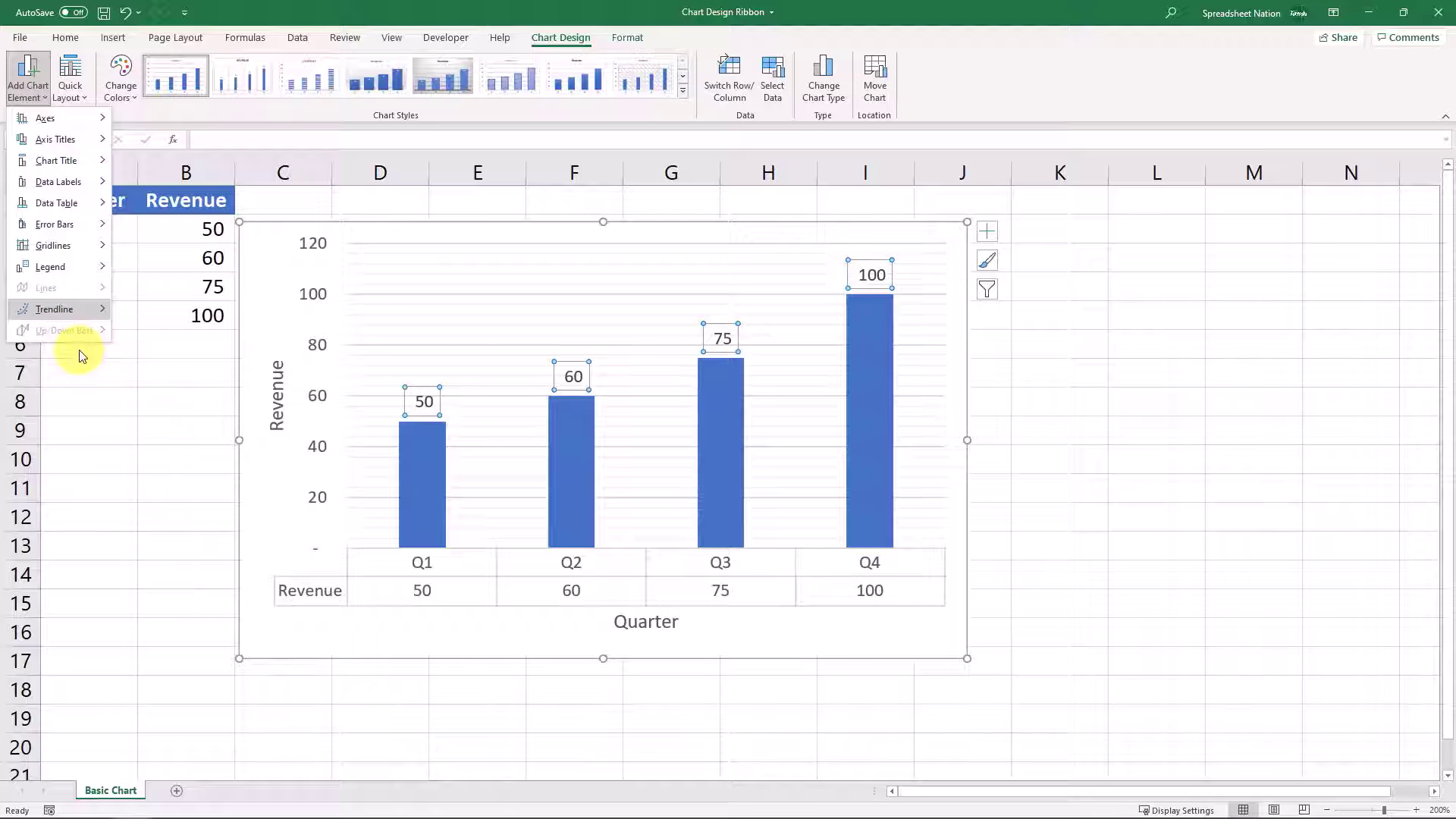
left_click(98, 377)
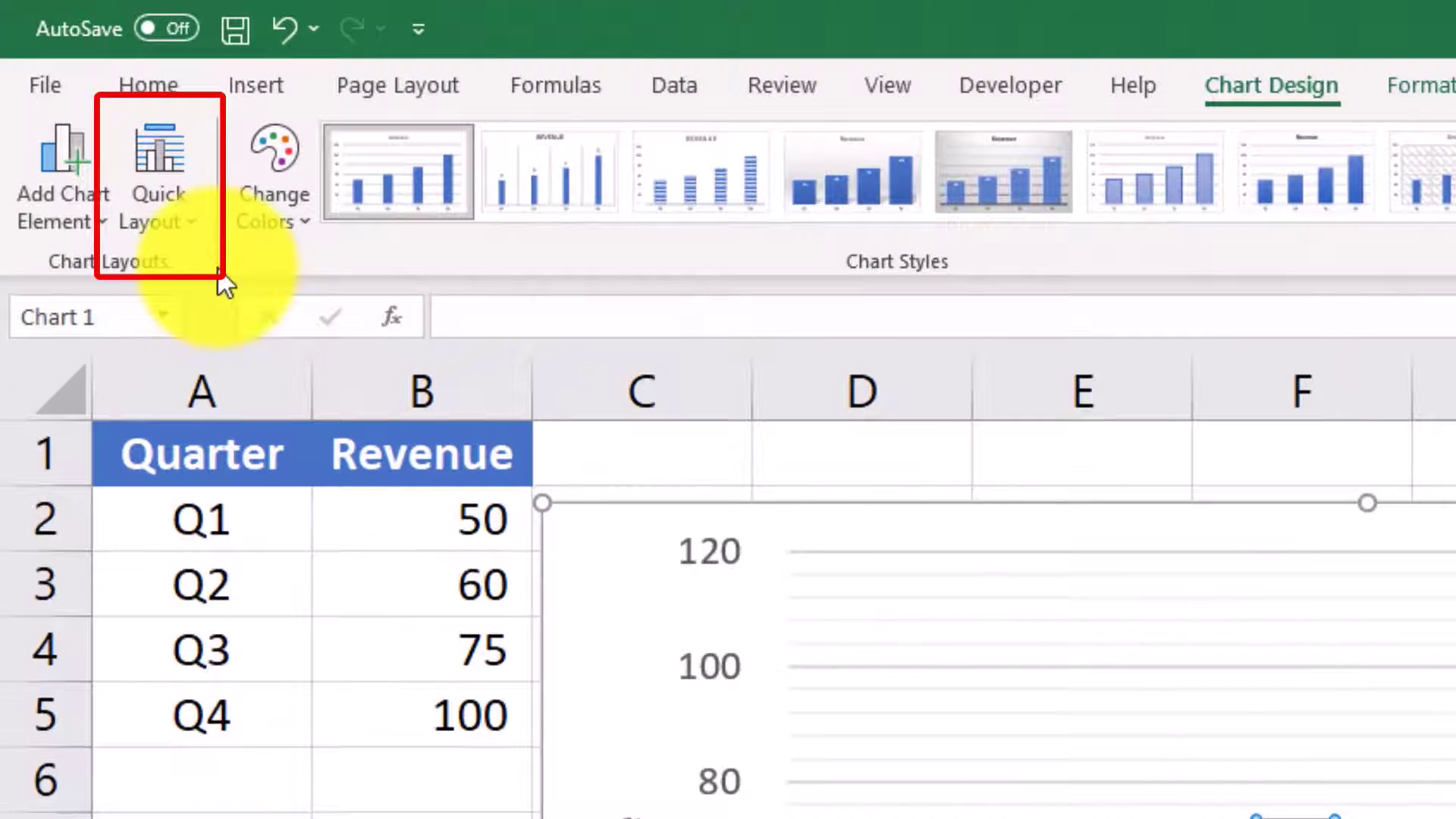
left_click(171, 217)
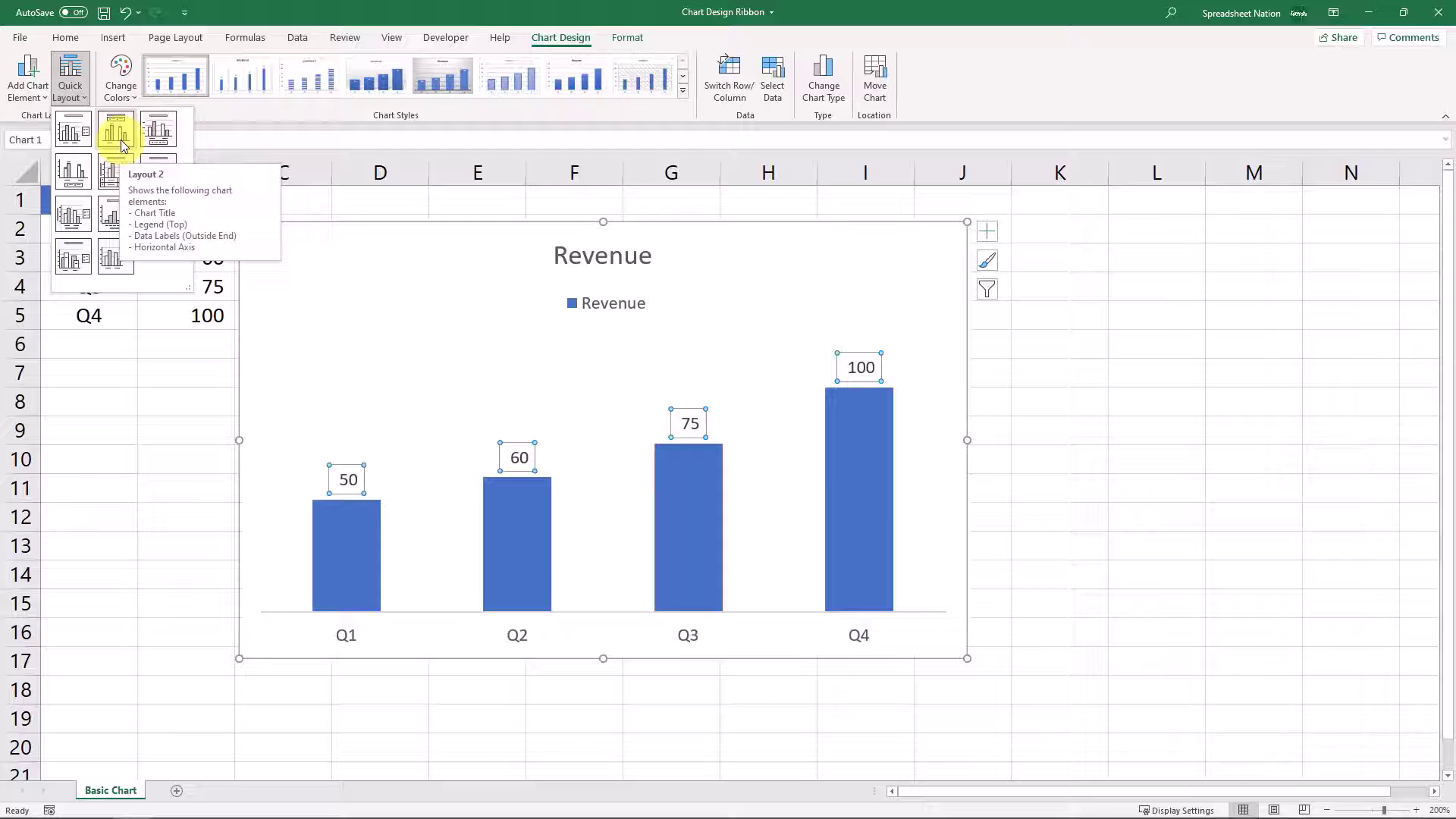
left_click(115, 172)
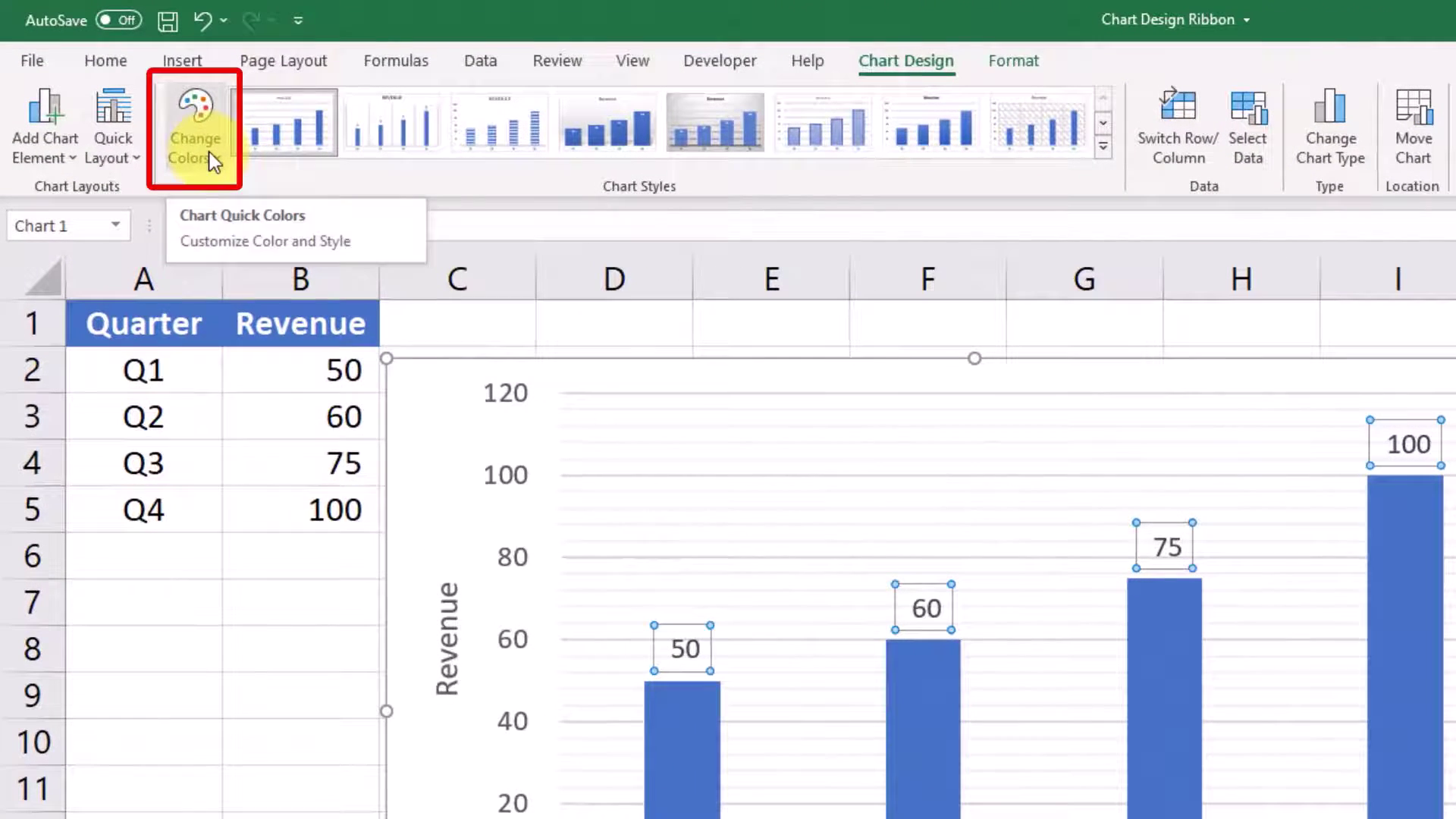
left_click(179, 130)
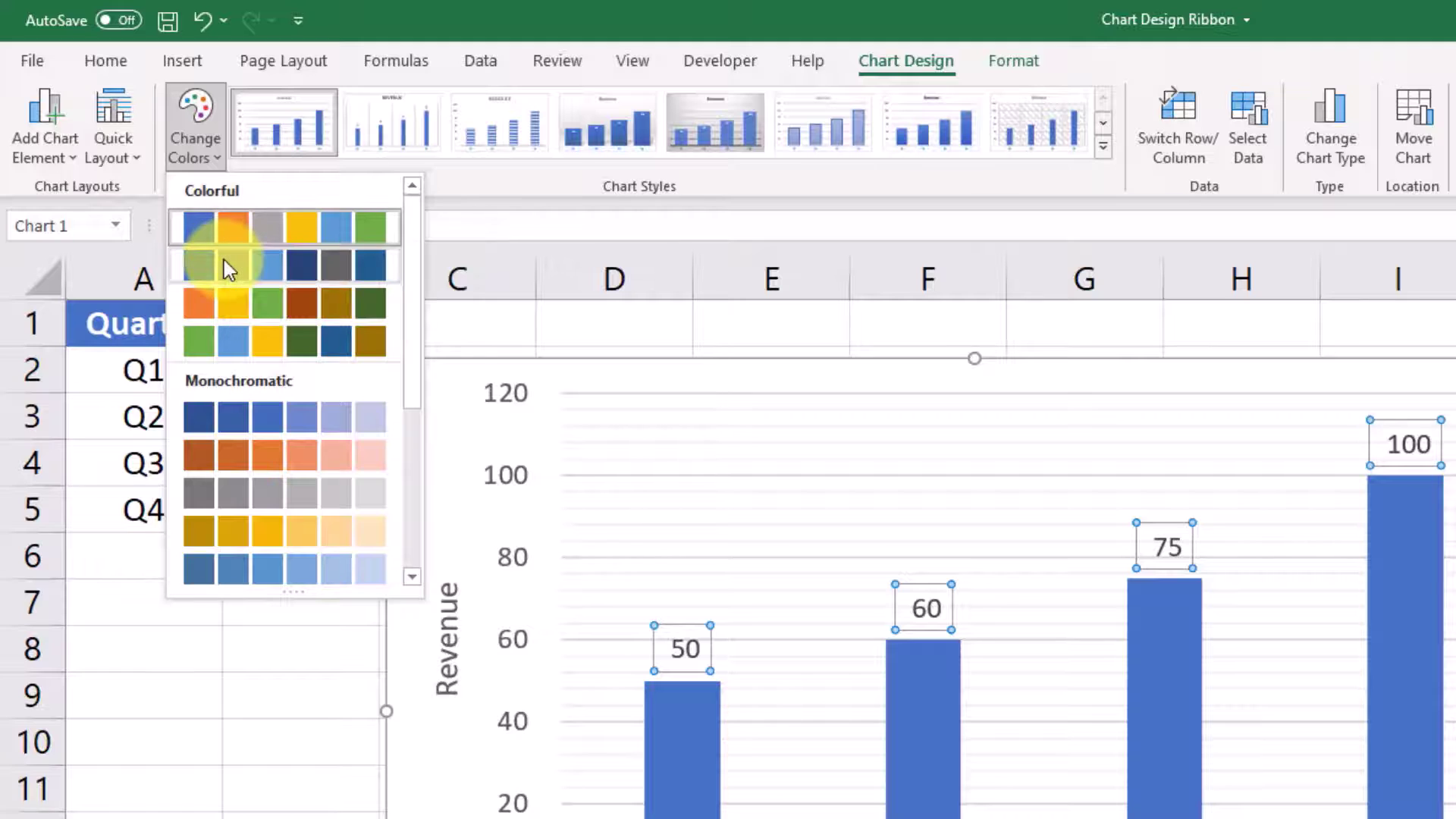
scroll(289, 364, "down", 3)
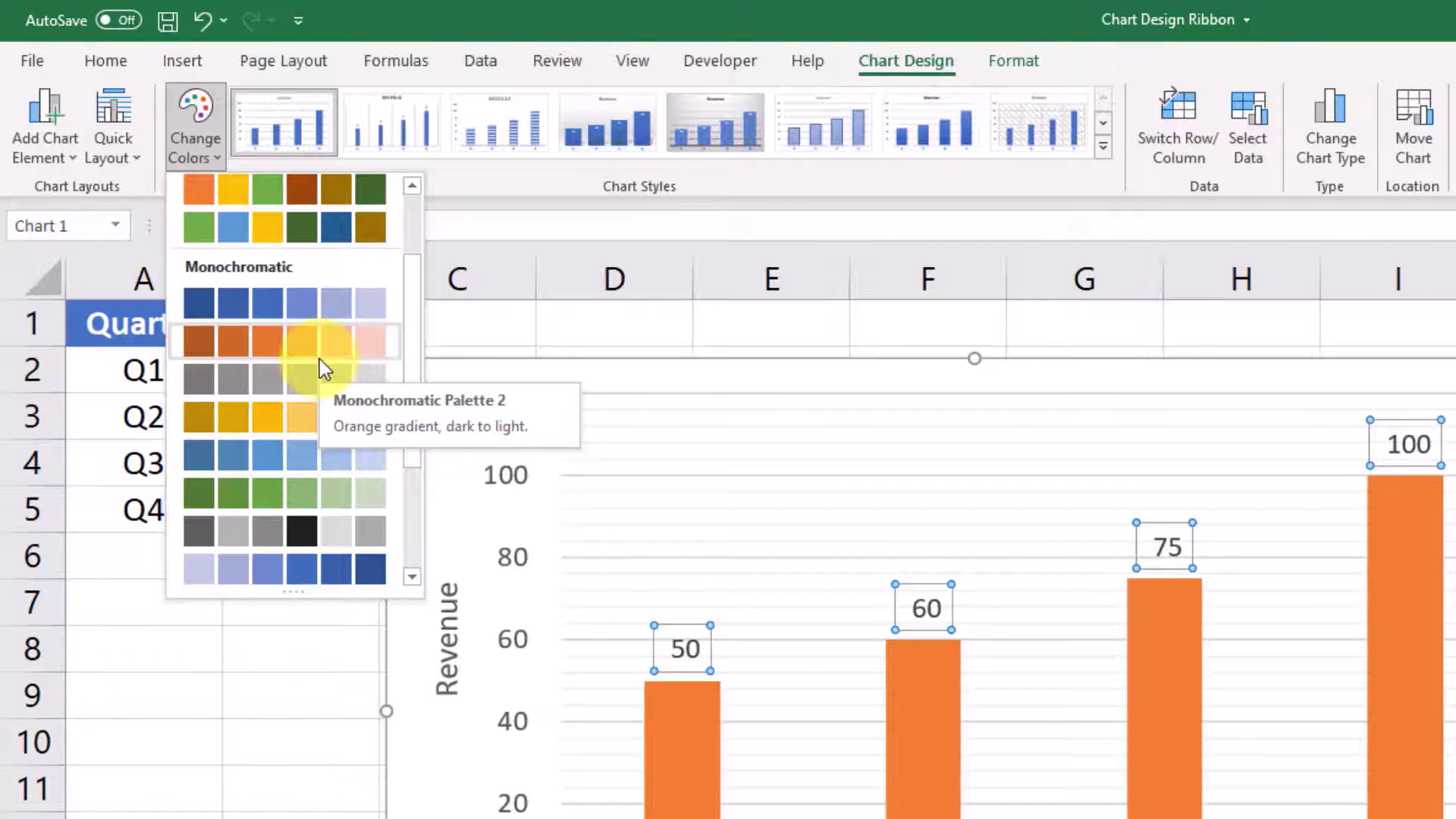
scroll(320, 368, "up", 3)
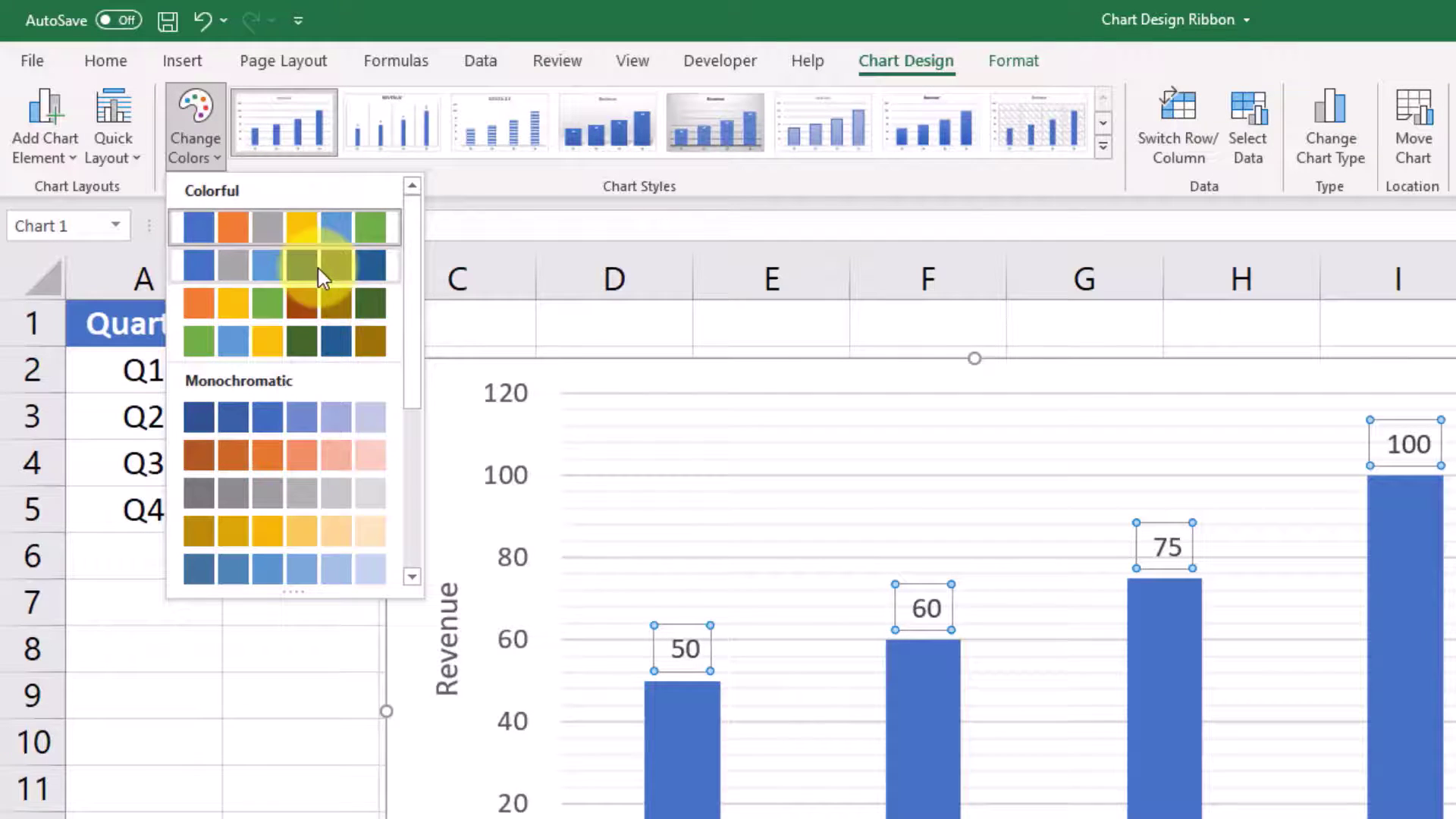
scroll(301, 349, "down", 5)
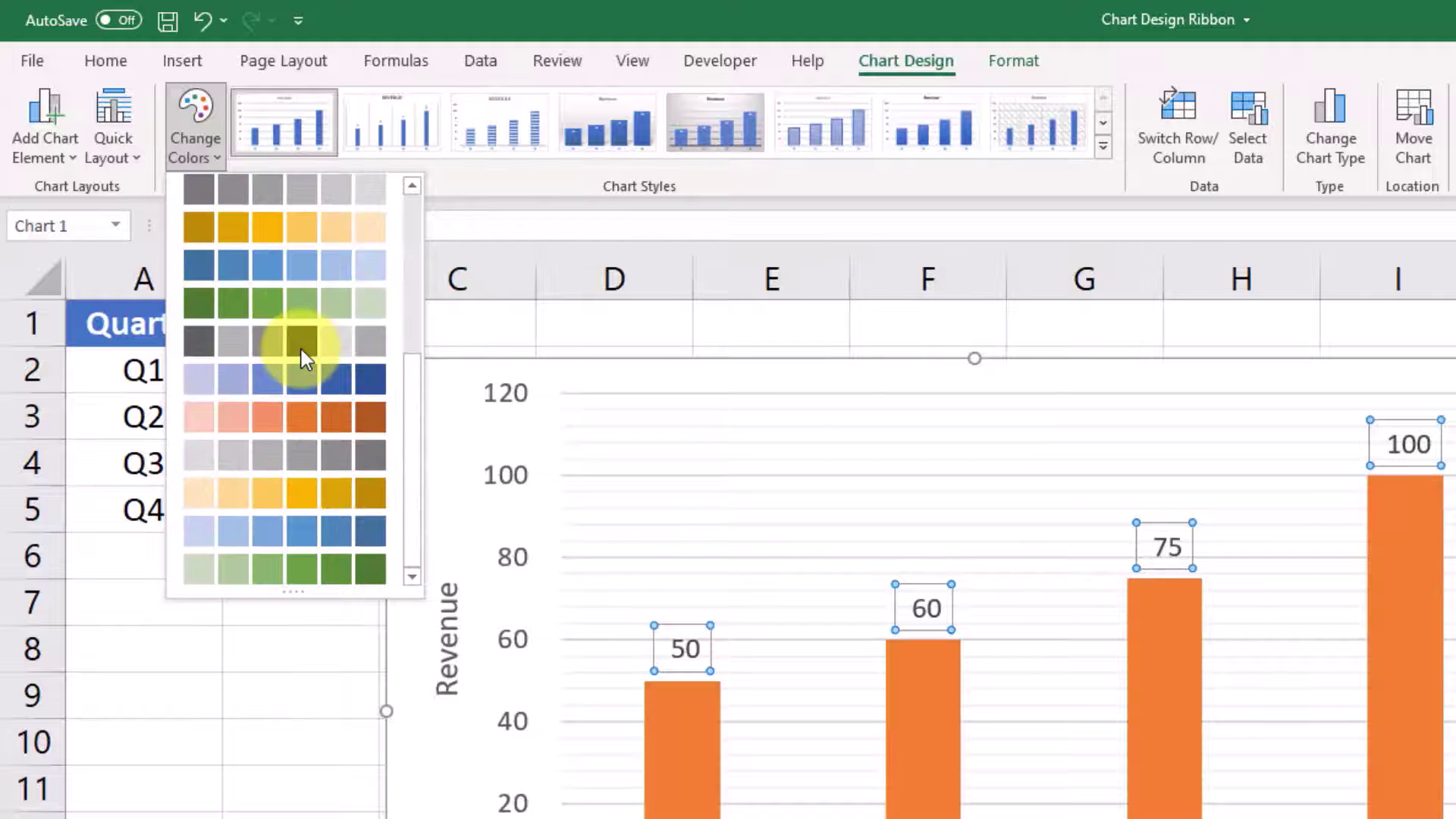
scroll(296, 342, "up", 5)
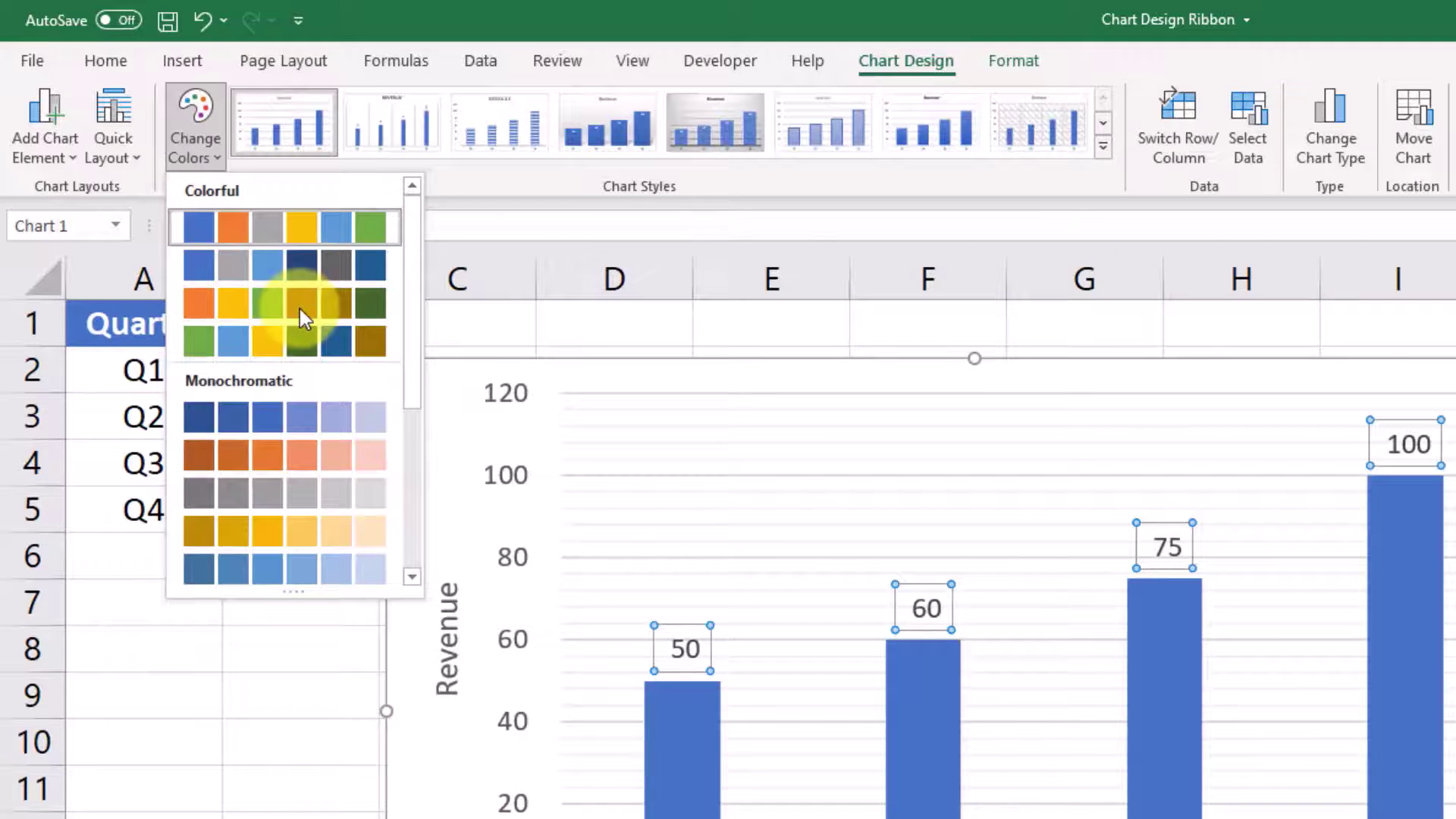
left_click(196, 149)
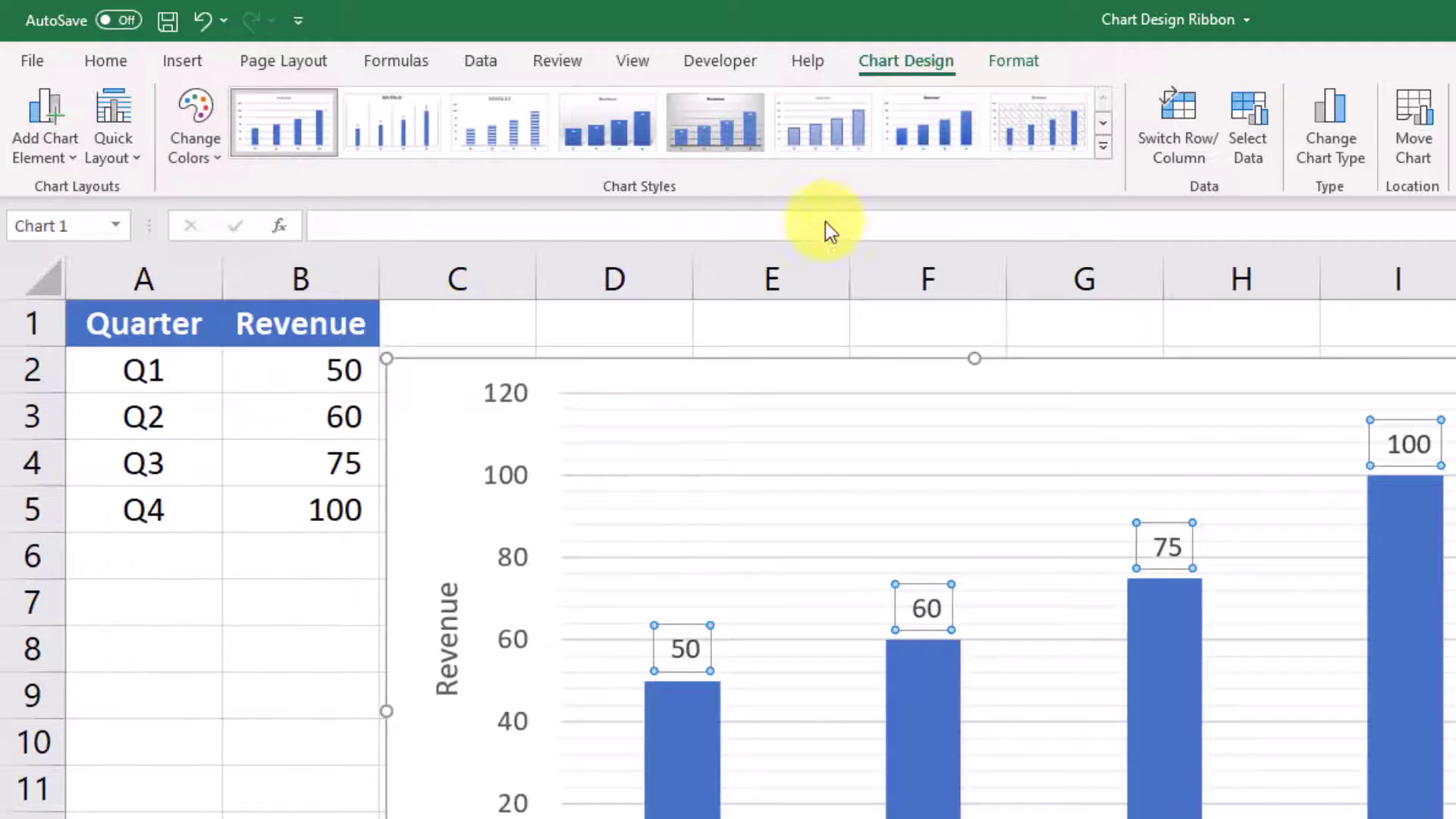
Apply chart Style 13 for a dark background with outlined blue columns.
left_click(1103, 149)
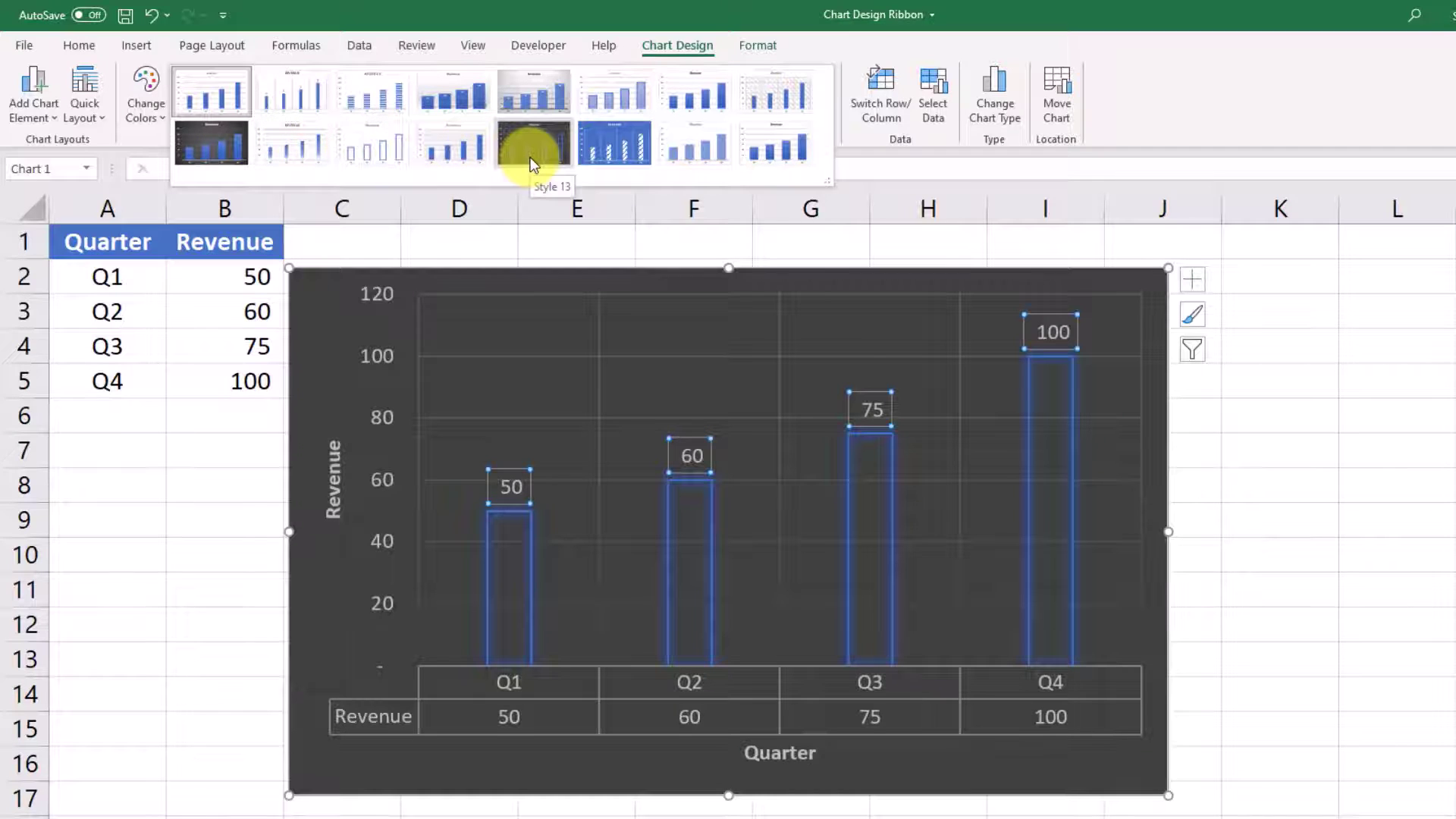
left_click(530, 160)
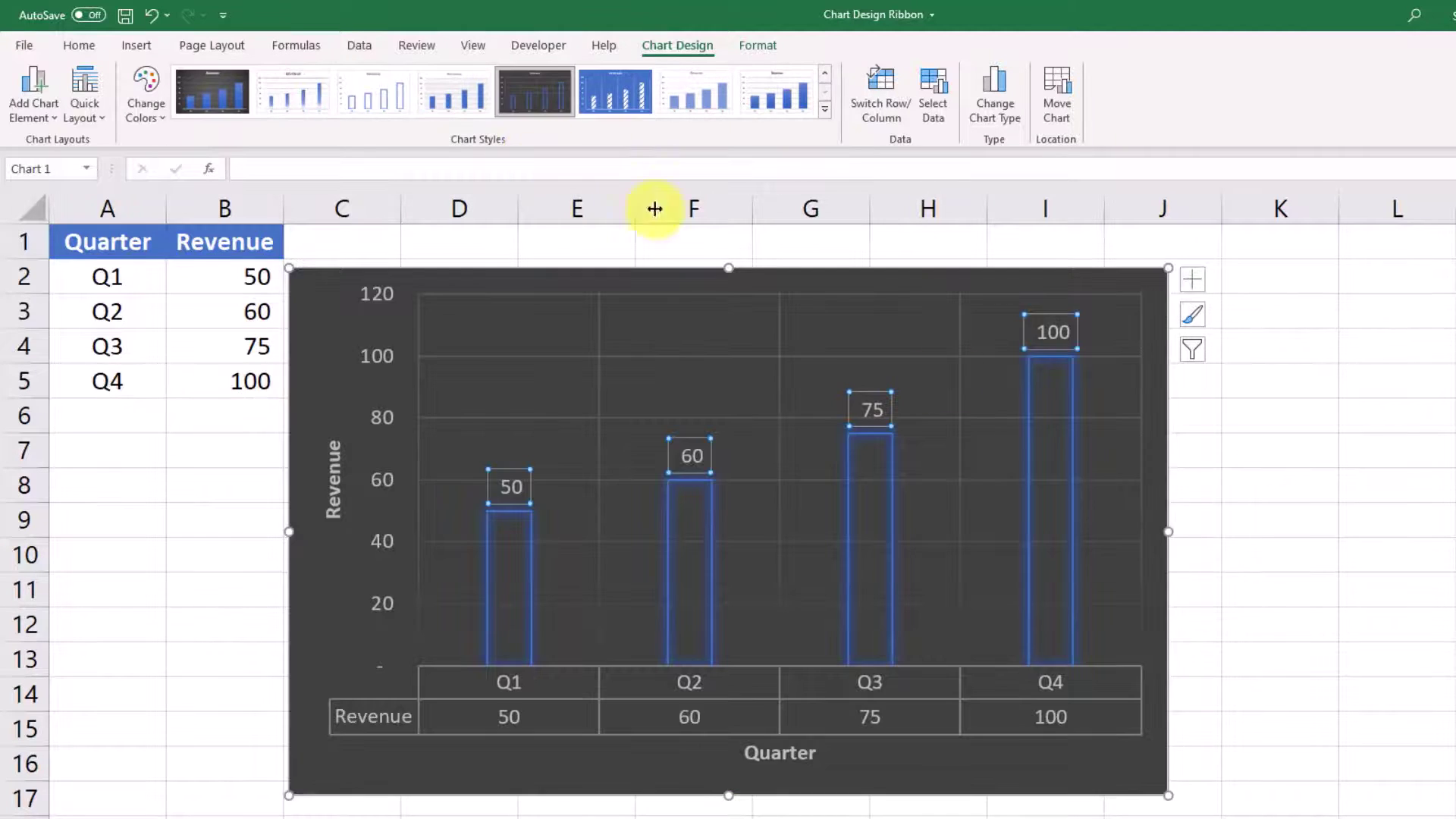
left_click(1282, 602)
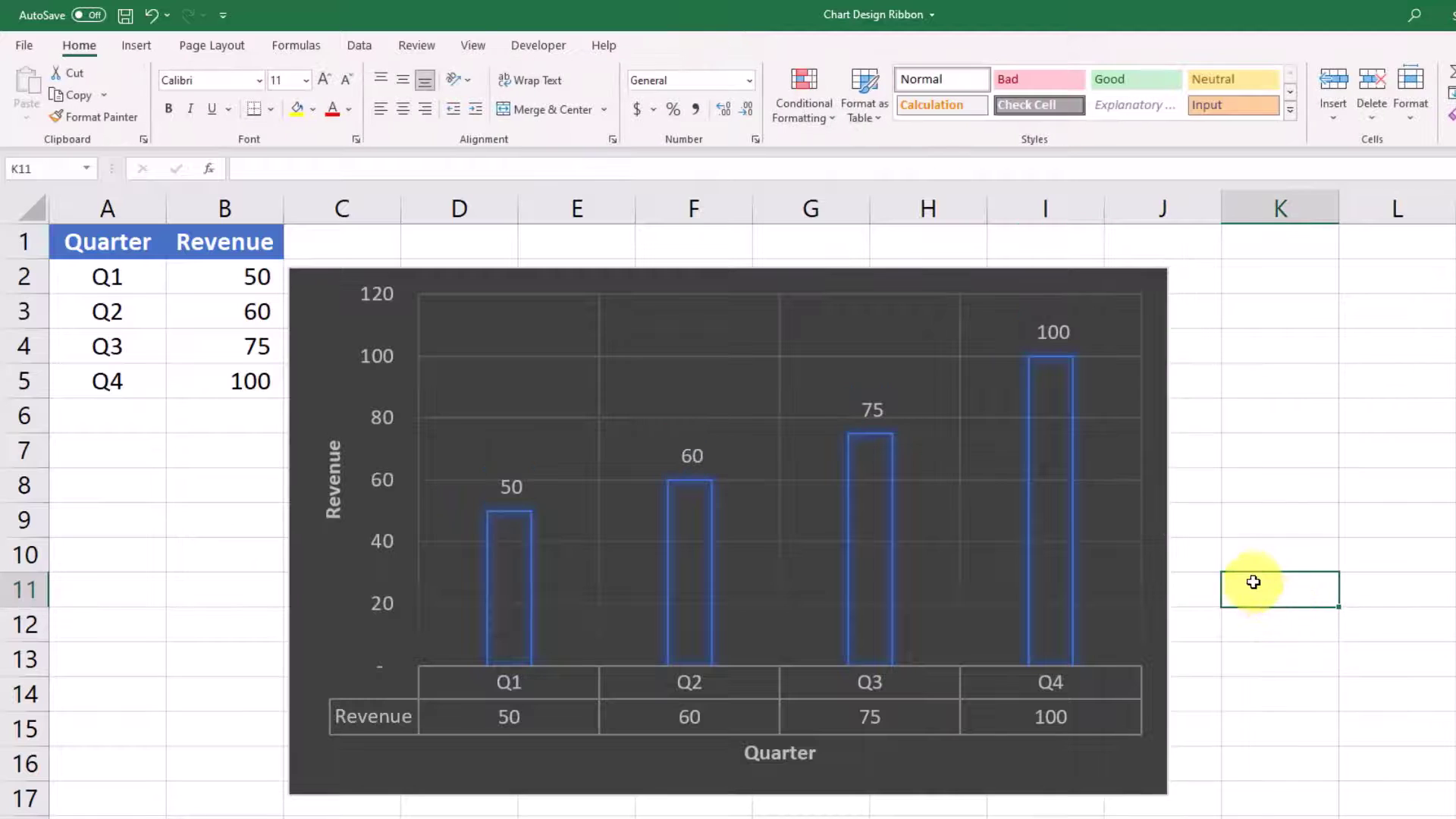
left_click(1158, 489)
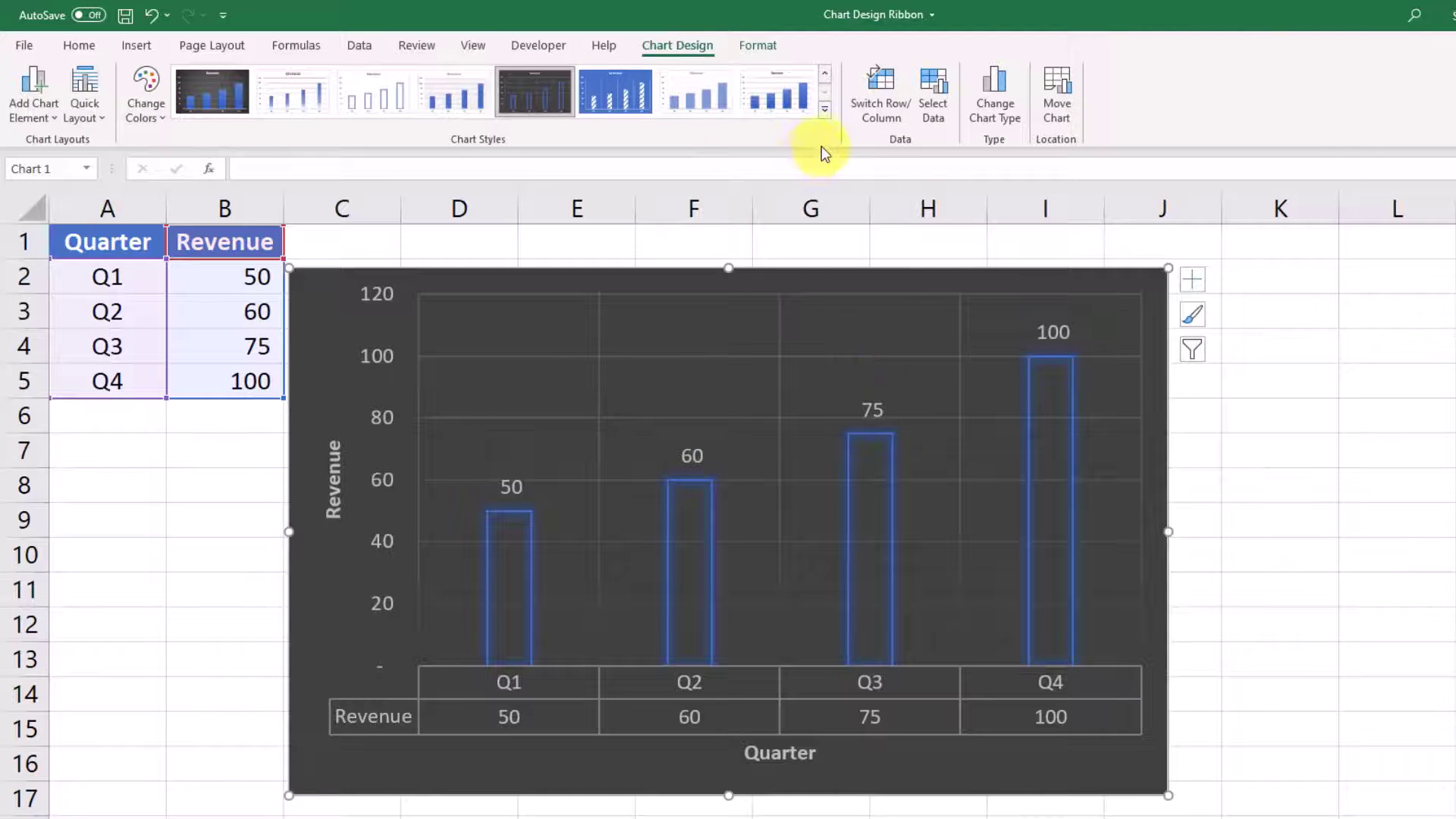
left_click(894, 125)
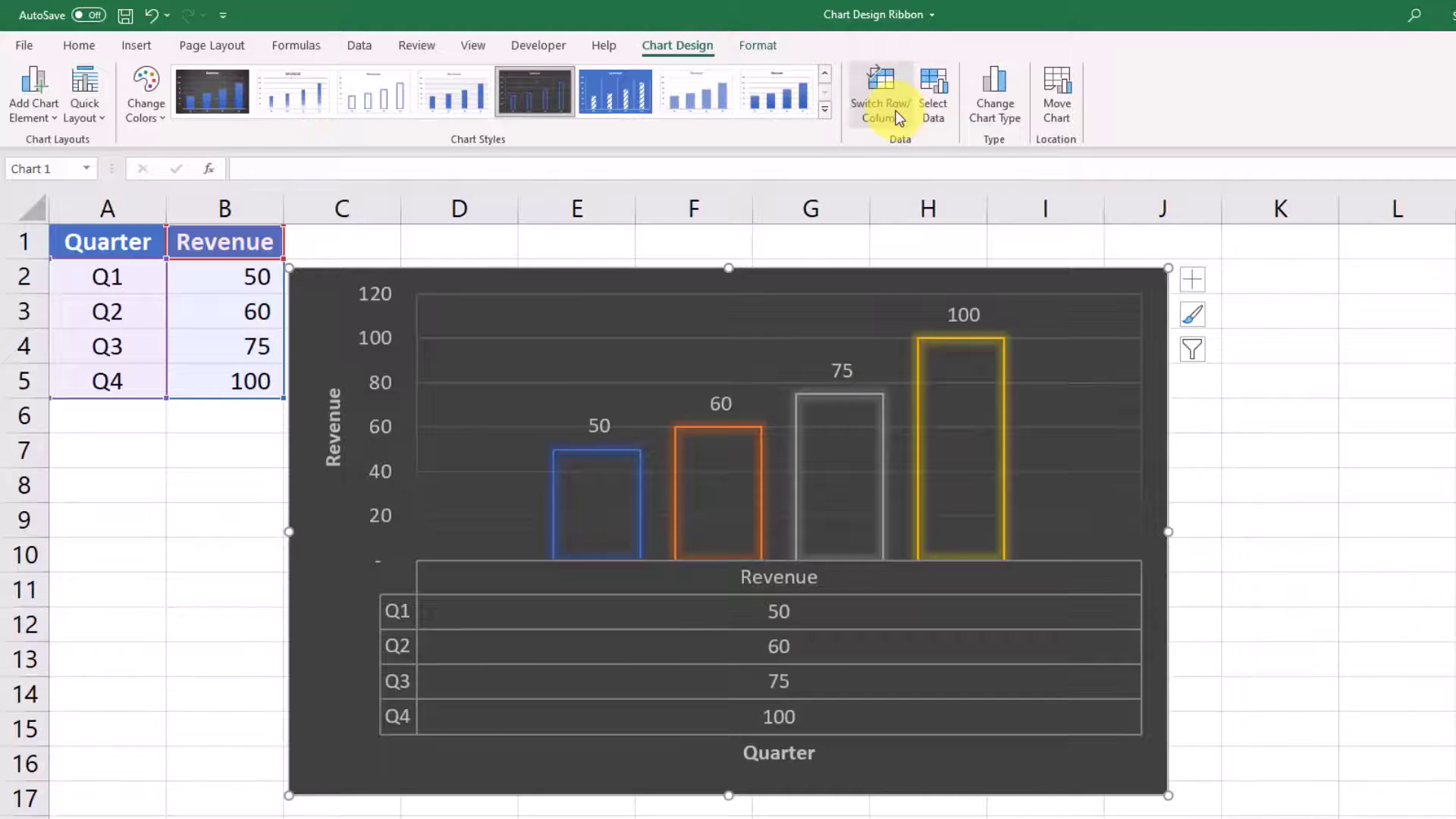
left_click(898, 120)
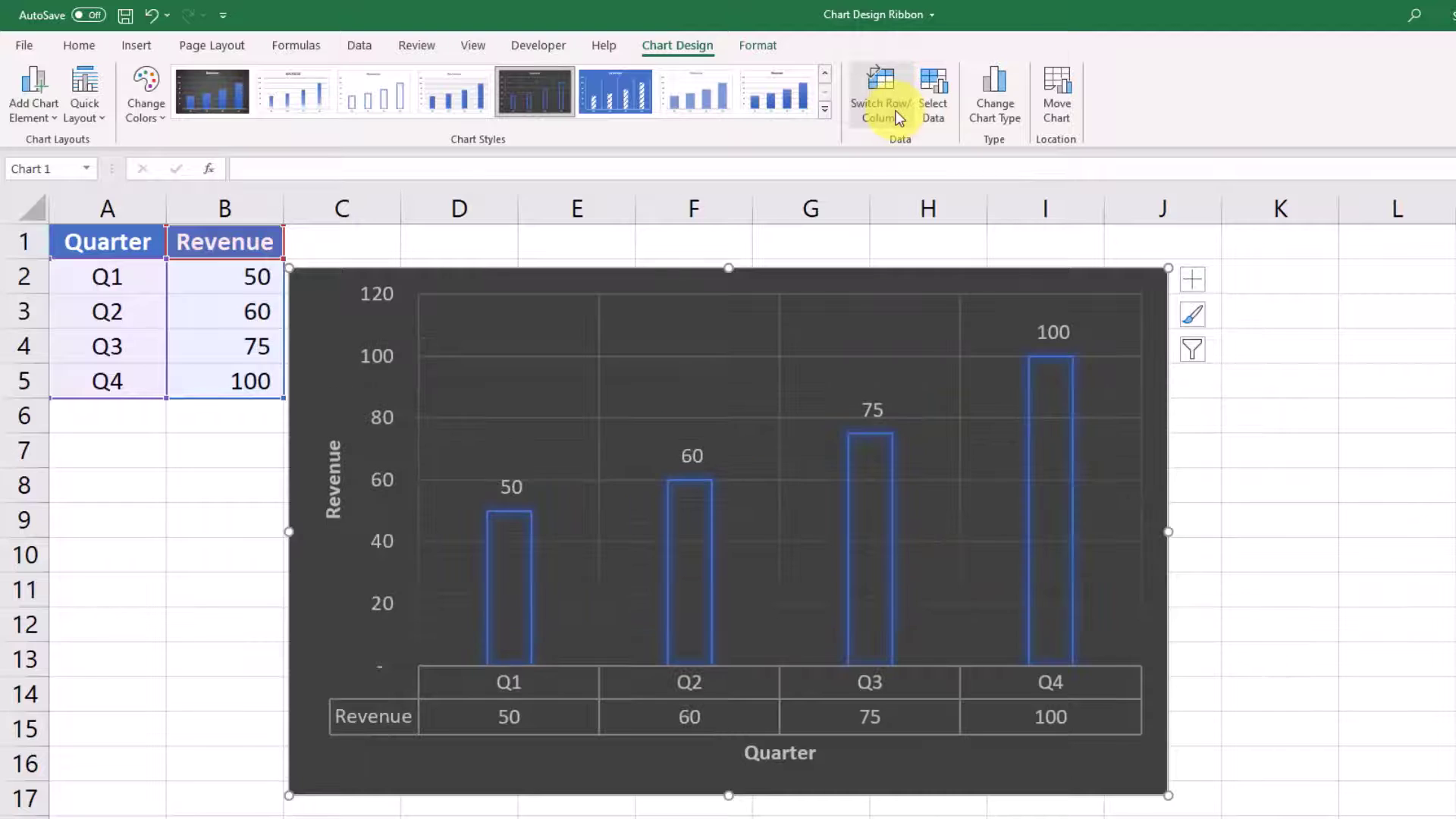
left_click(898, 119)
left_click(899, 119)
left_click(937, 107)
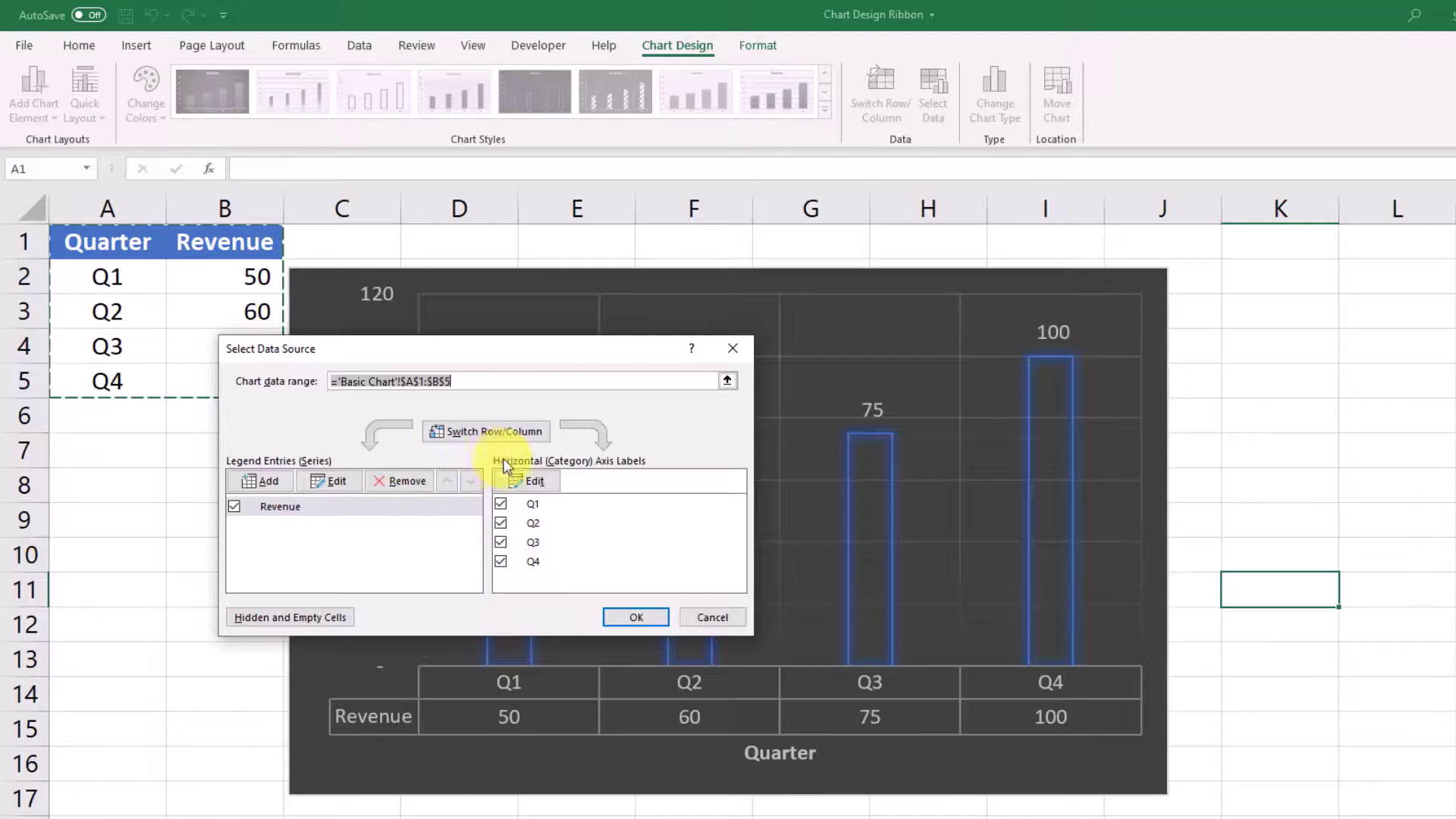
left_click(713, 615)
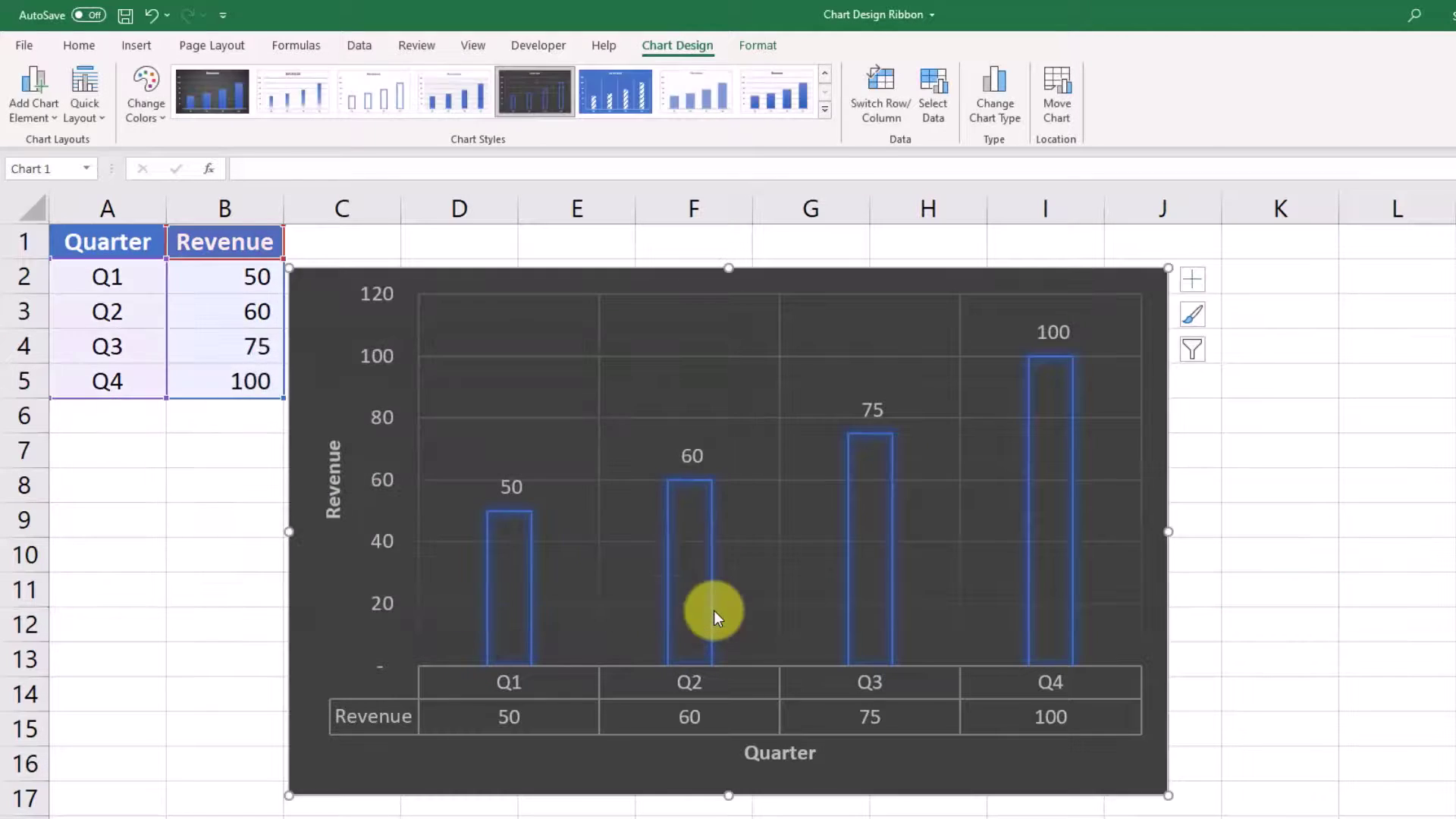
left_click(1000, 85)
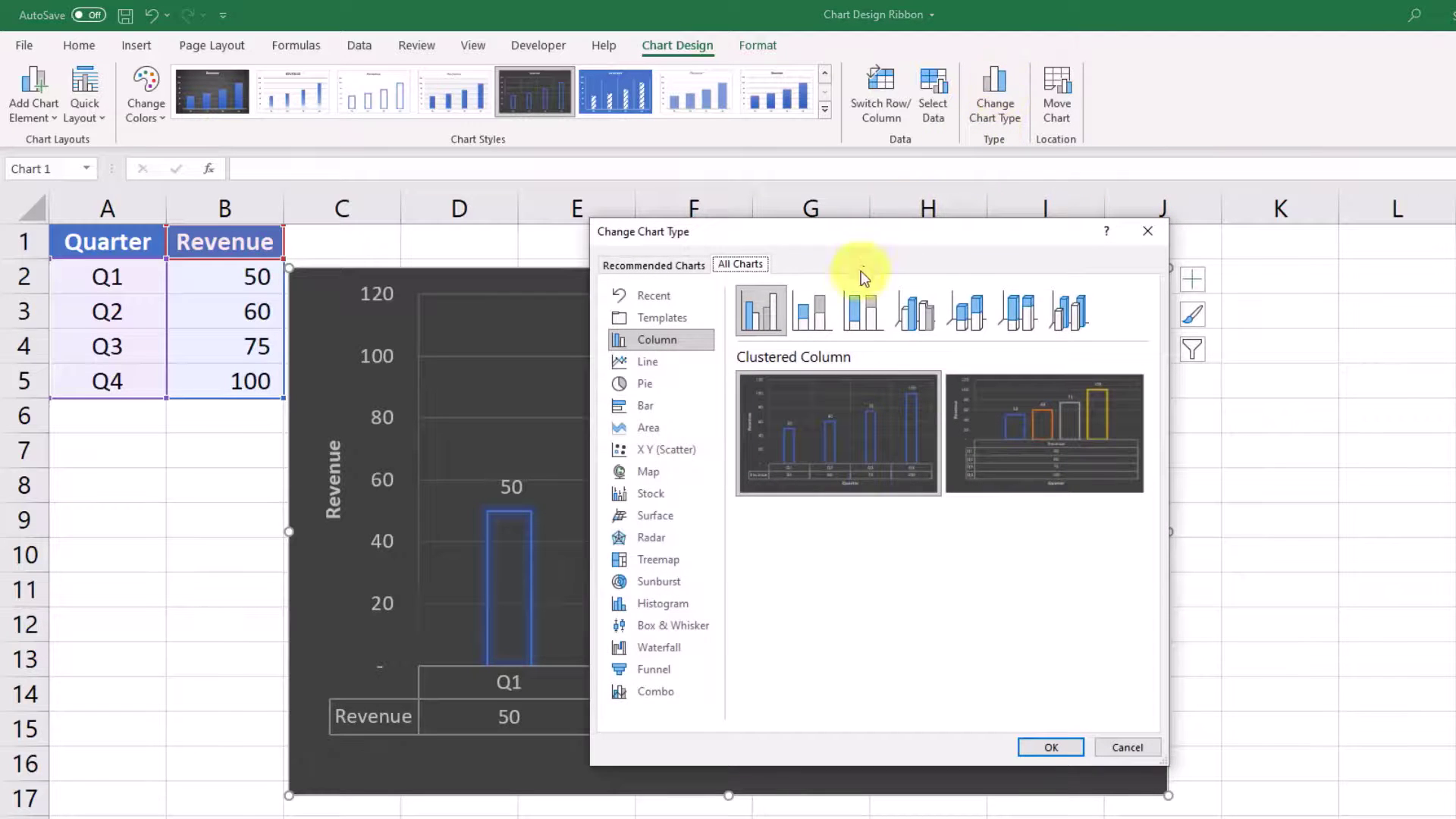
left_click(662, 385)
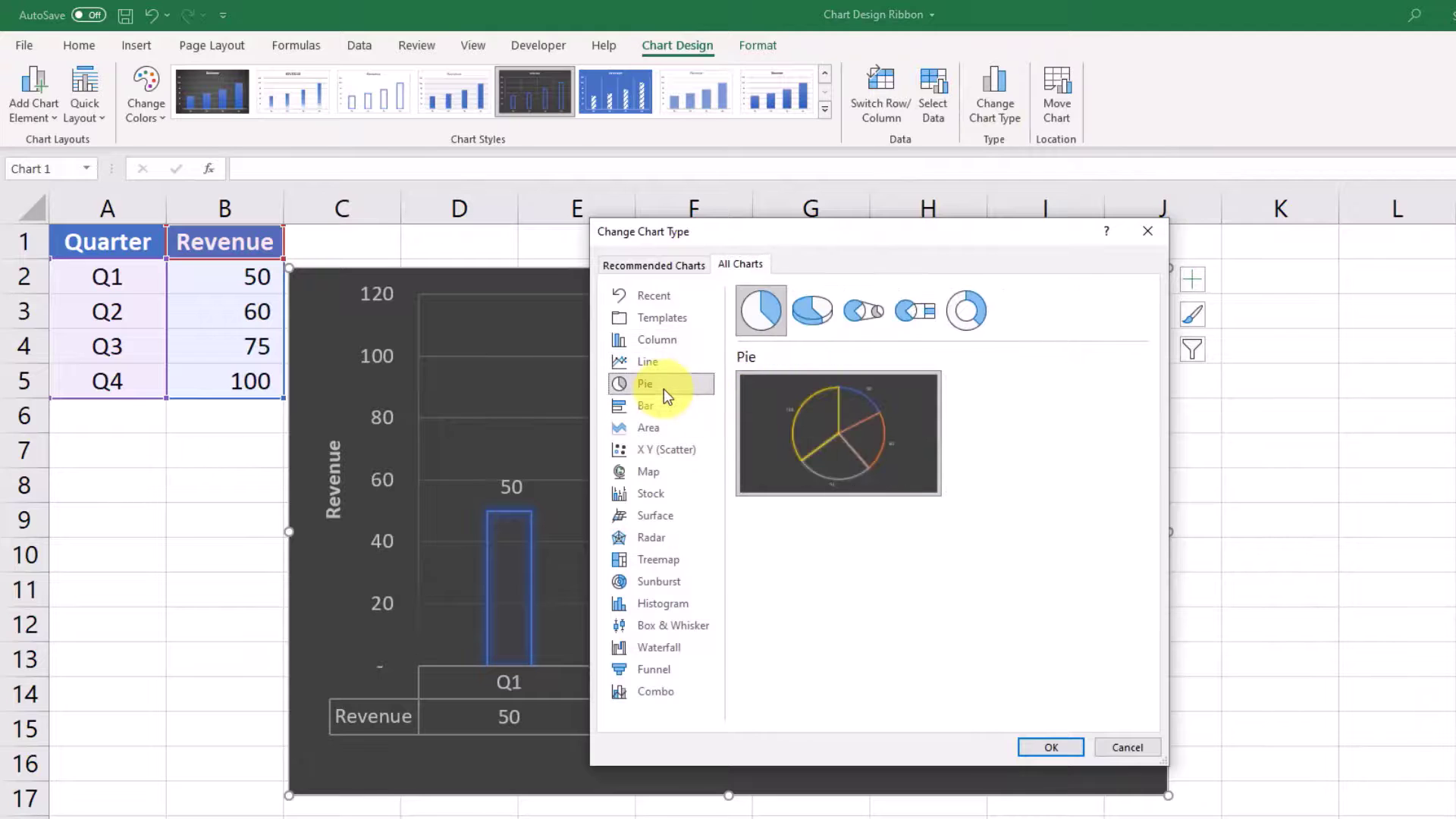
left_click(648, 449)
left_click(648, 493)
left_click(657, 580)
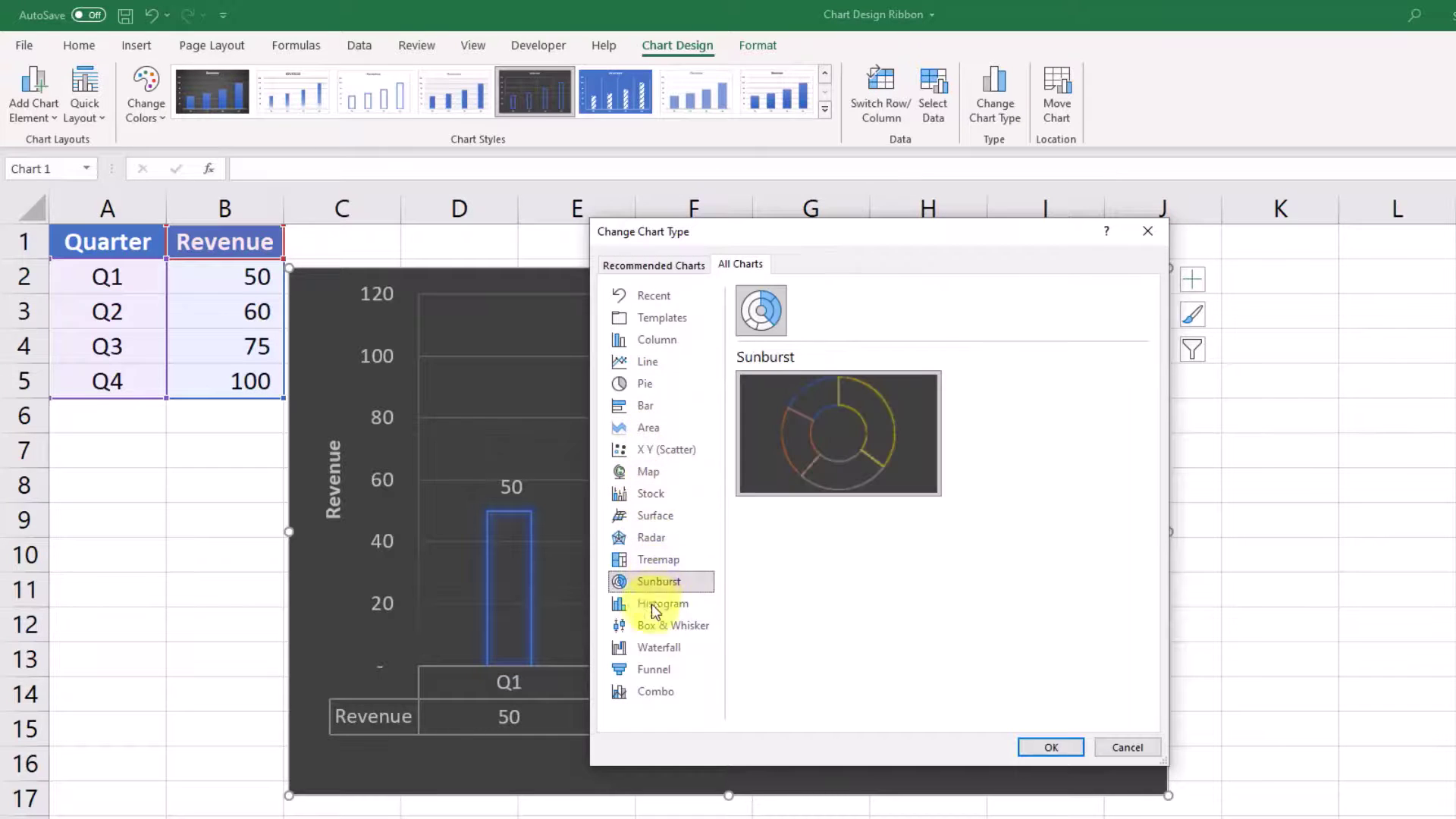
left_click(647, 644)
left_click(657, 452)
left_click(653, 366)
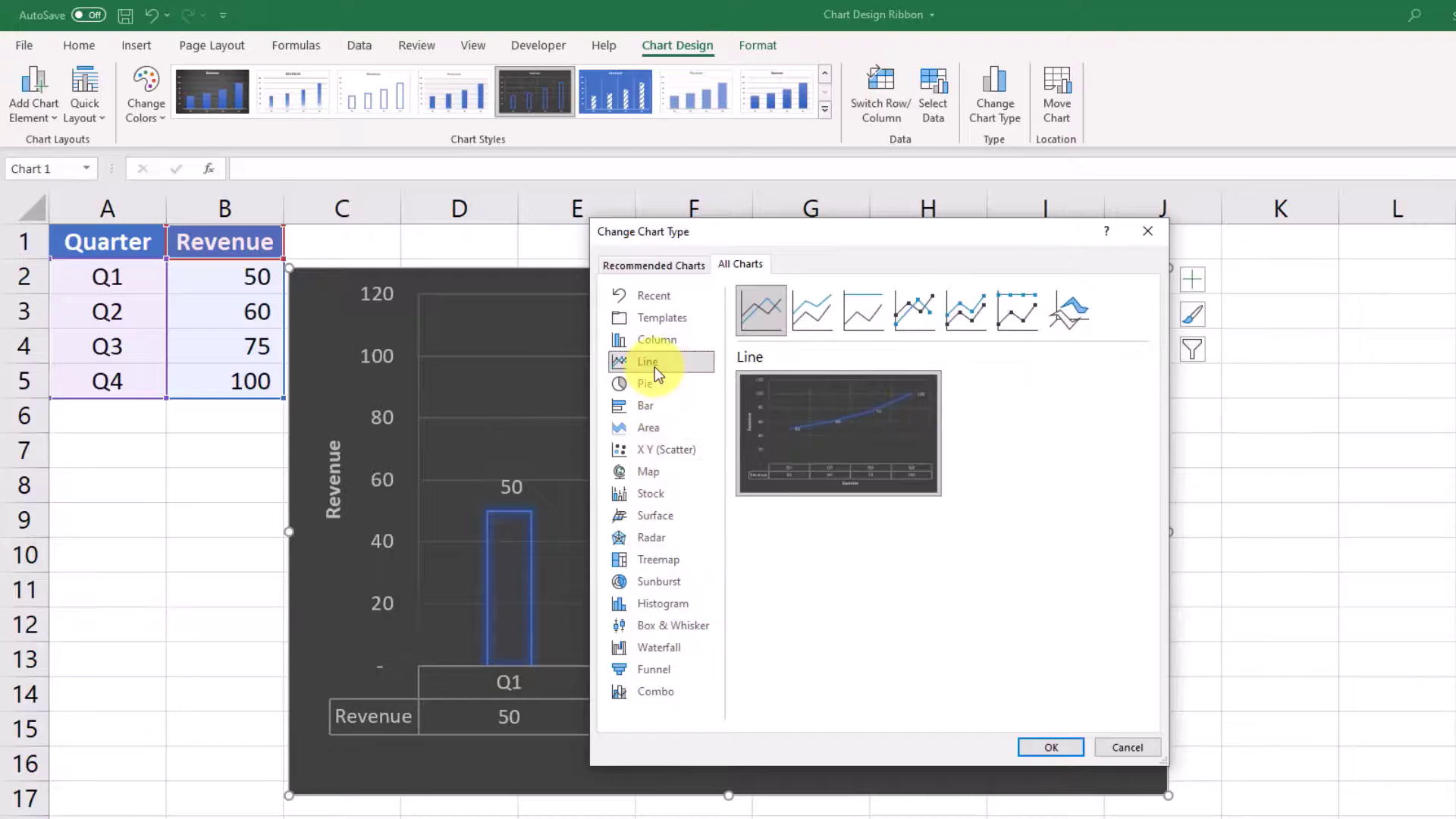
left_click(1124, 747)
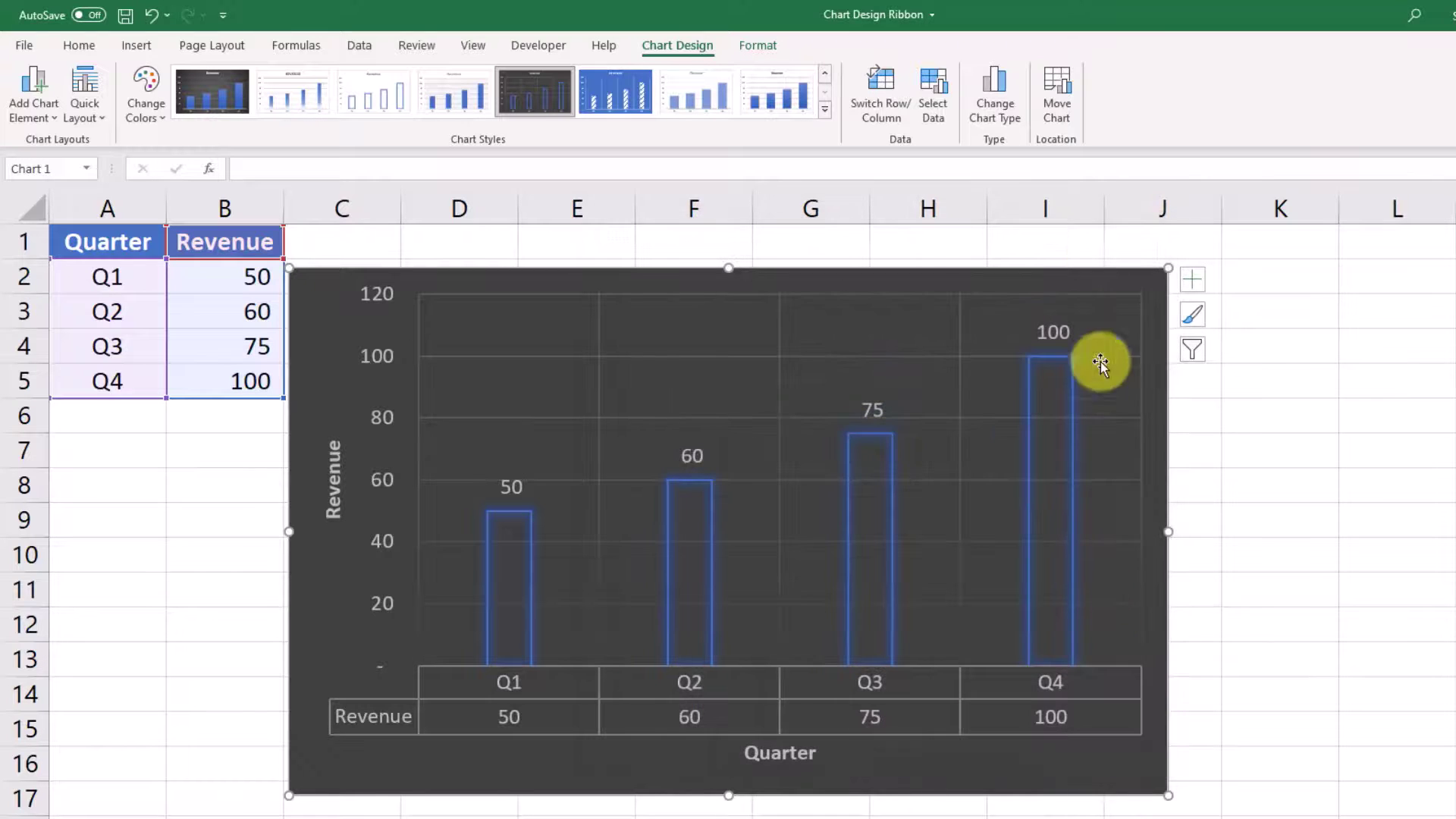
Move the chart to a new chart sheet named Chart1.
left_click(1066, 111)
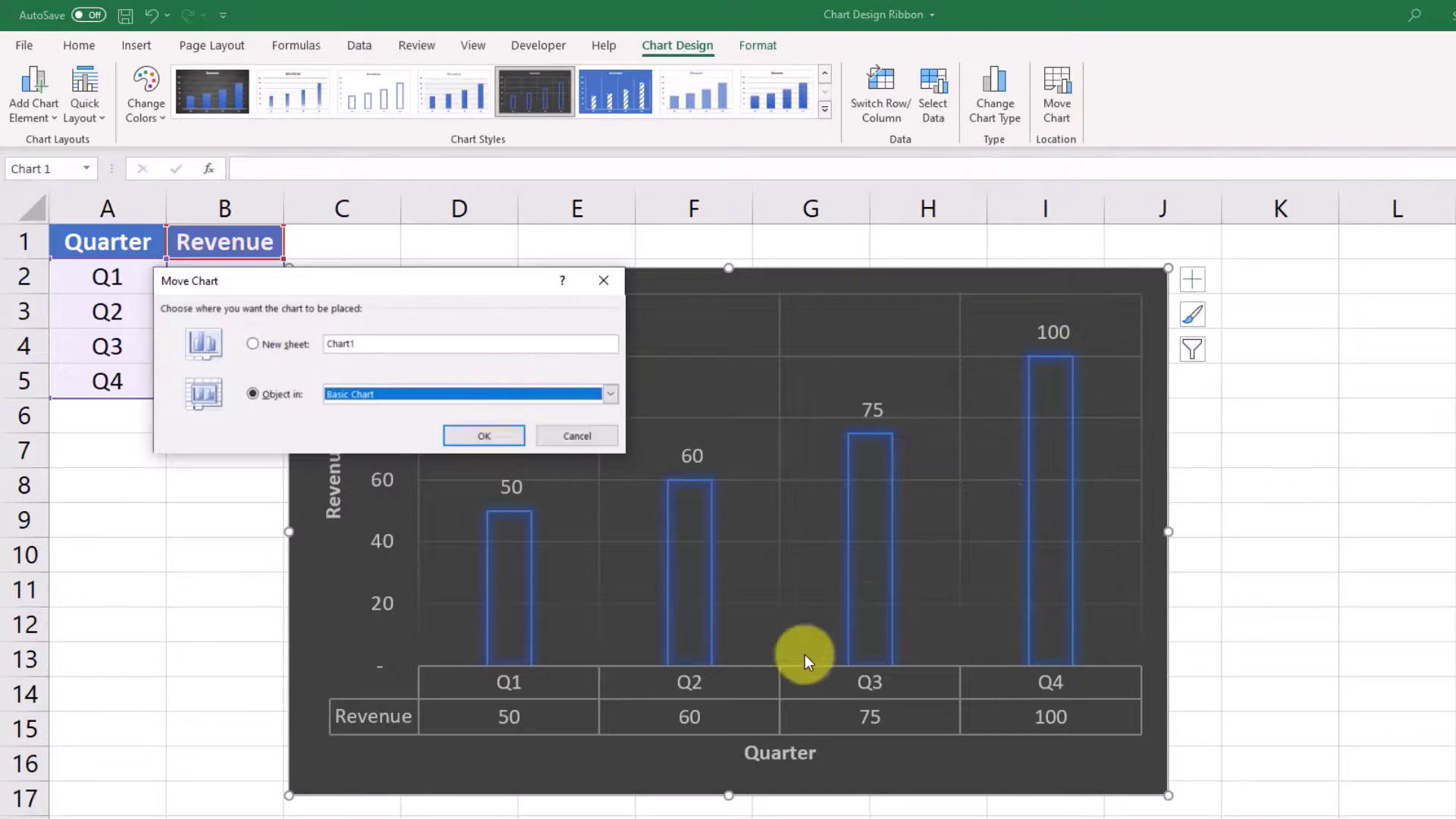
left_click(610, 394)
left_click(610, 393)
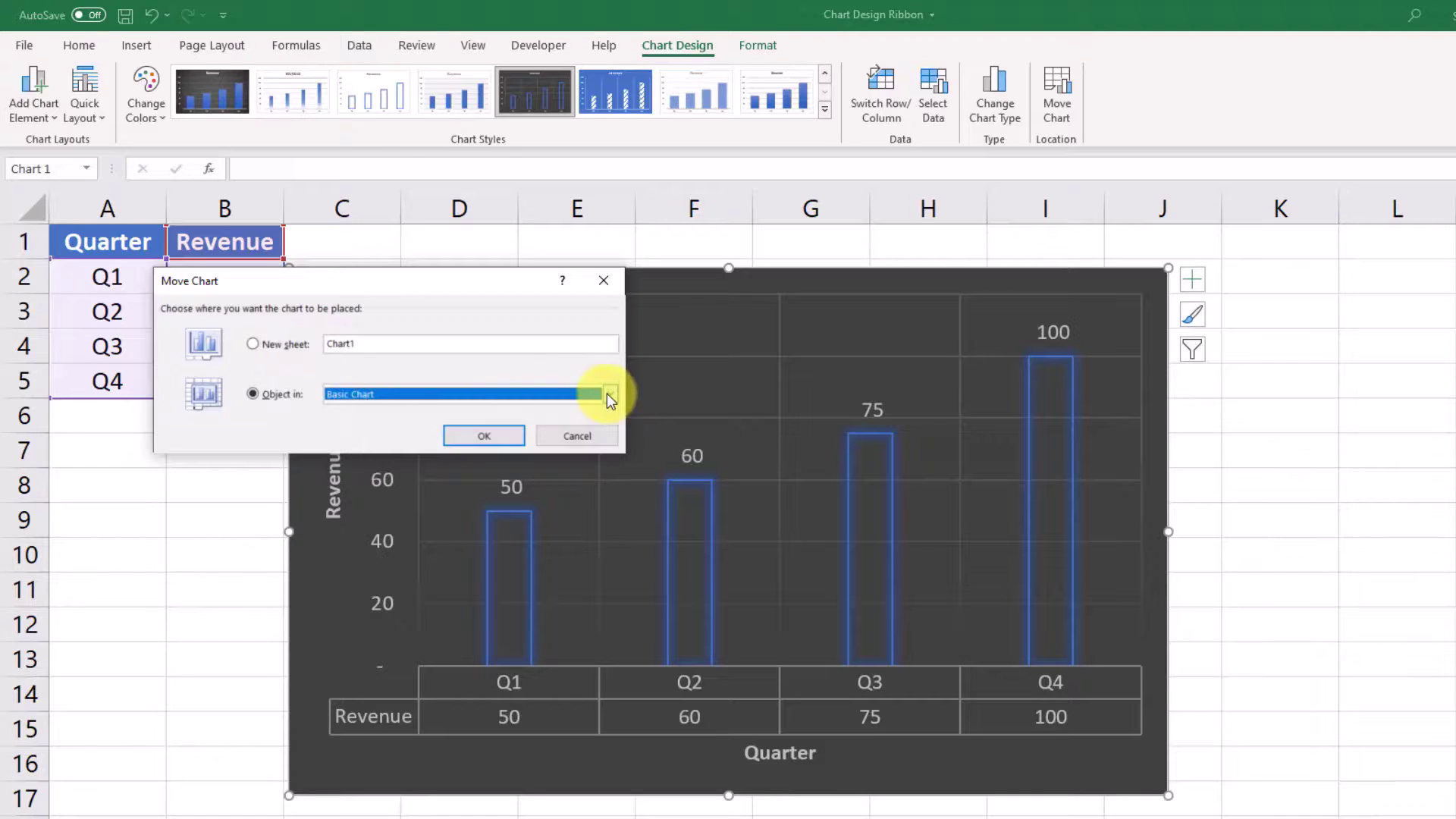
left_click(610, 391)
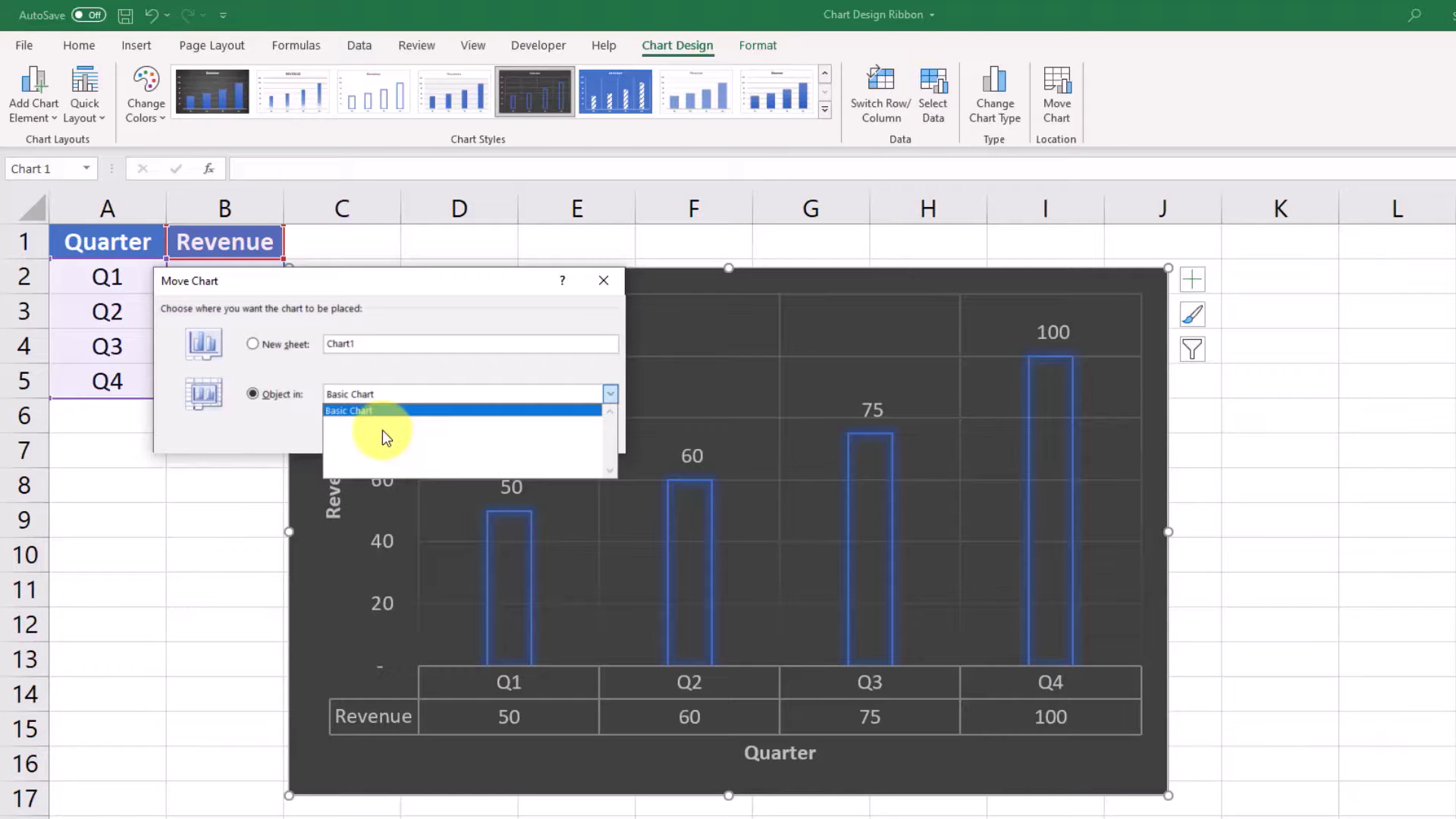
left_click(382, 430)
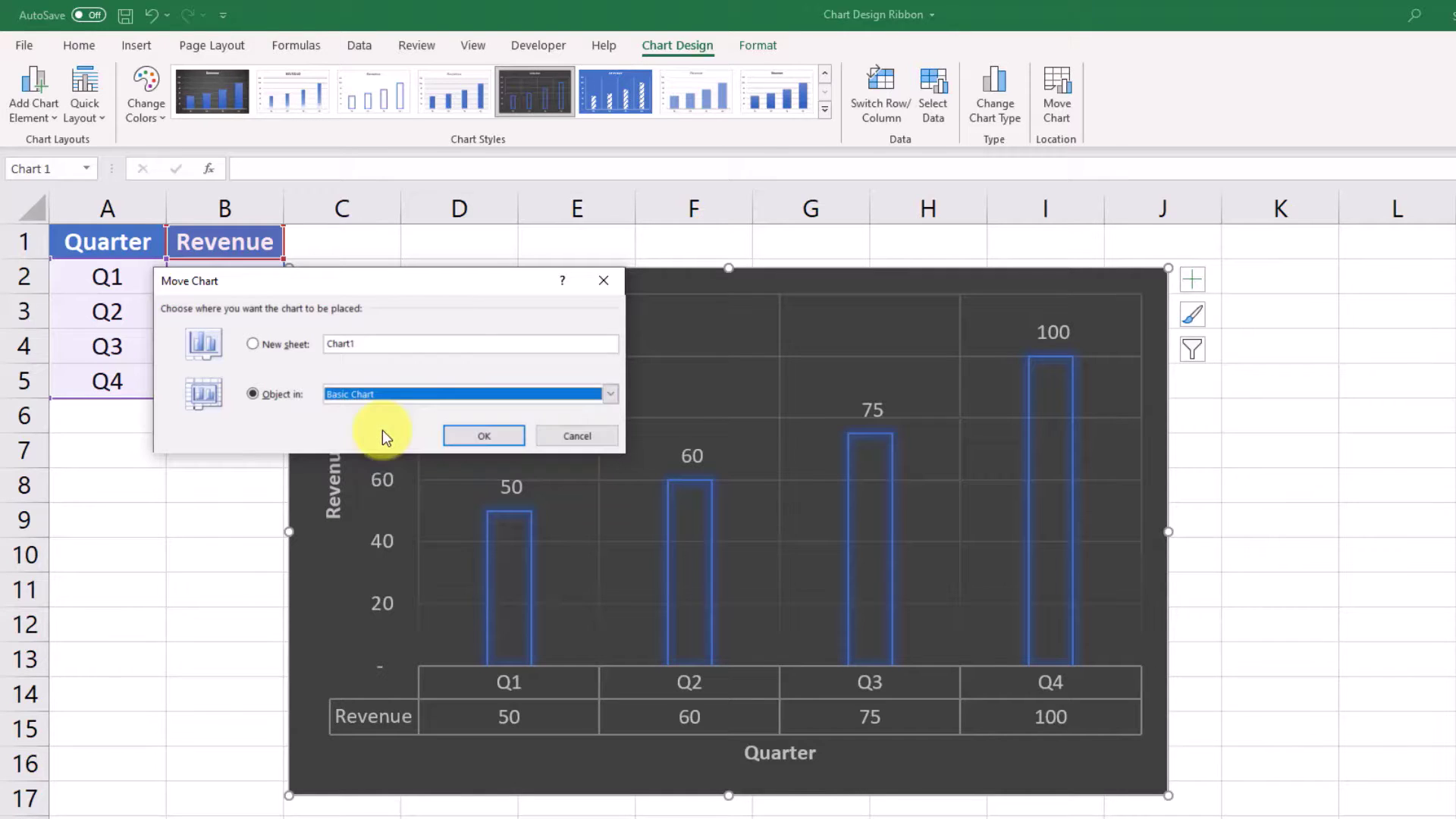
left_click(285, 346)
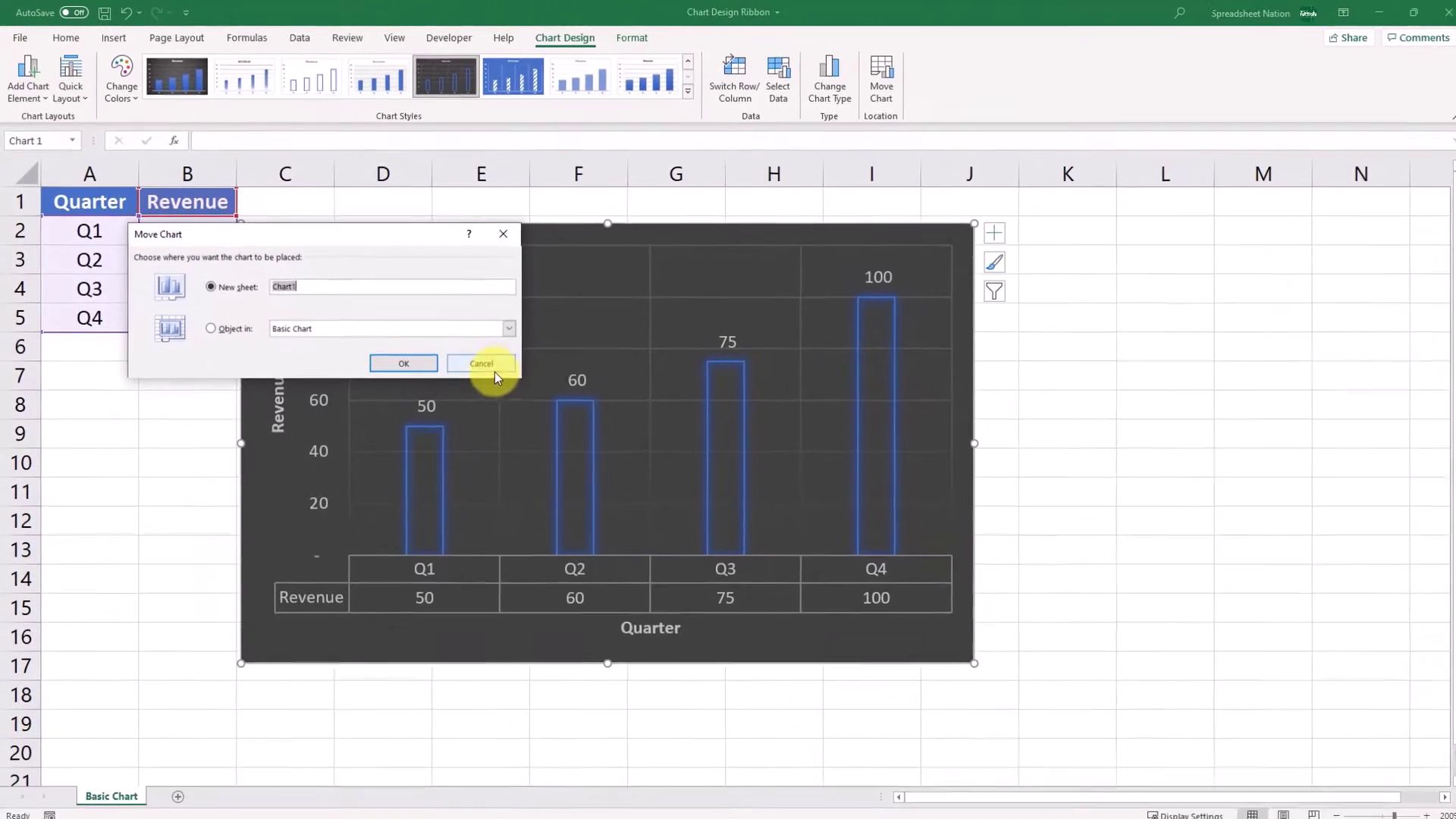
left_click(384, 364)
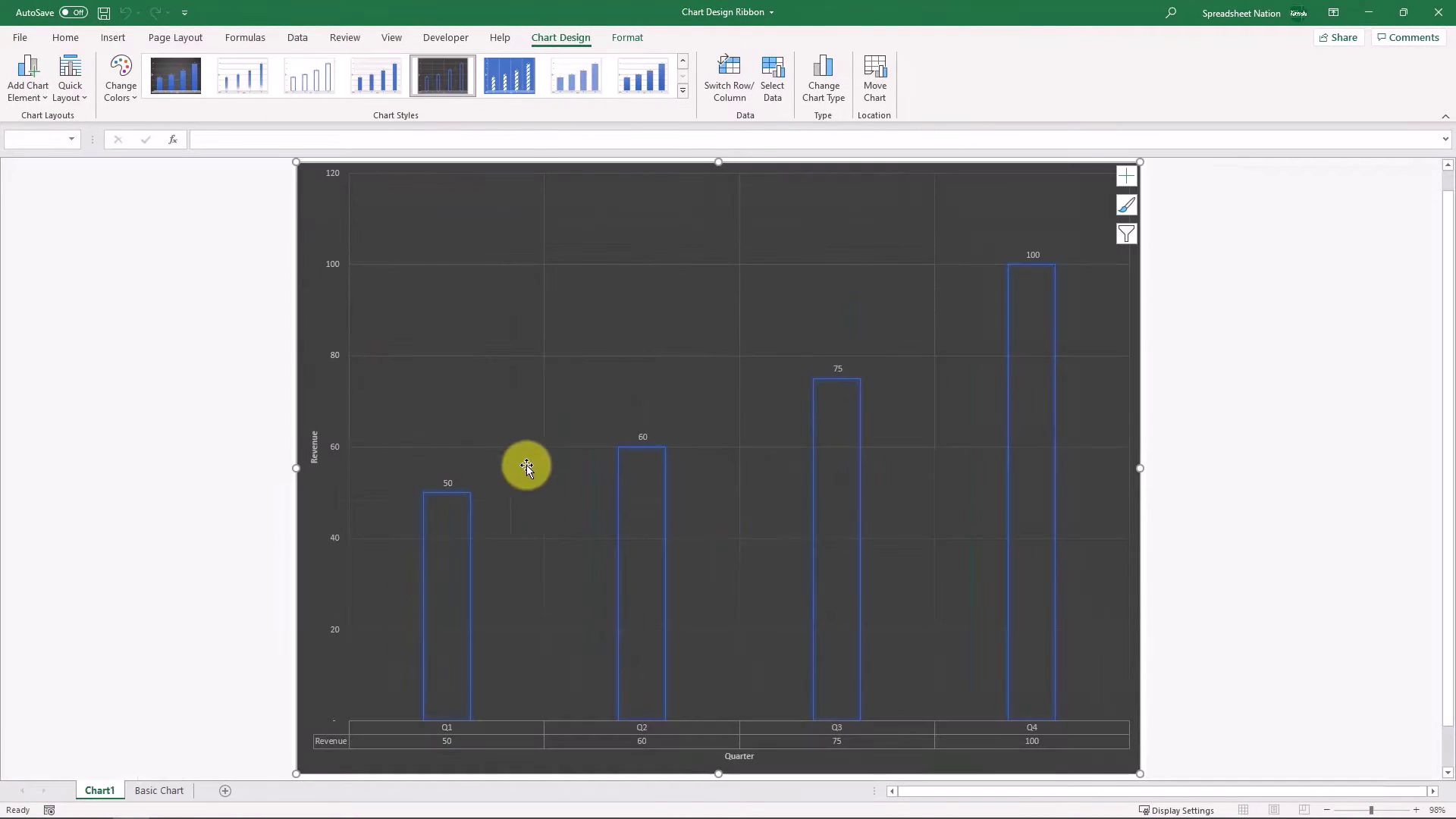
Switch between the Basic Chart and Chart1 sheets to check the result.
left_click(174, 789)
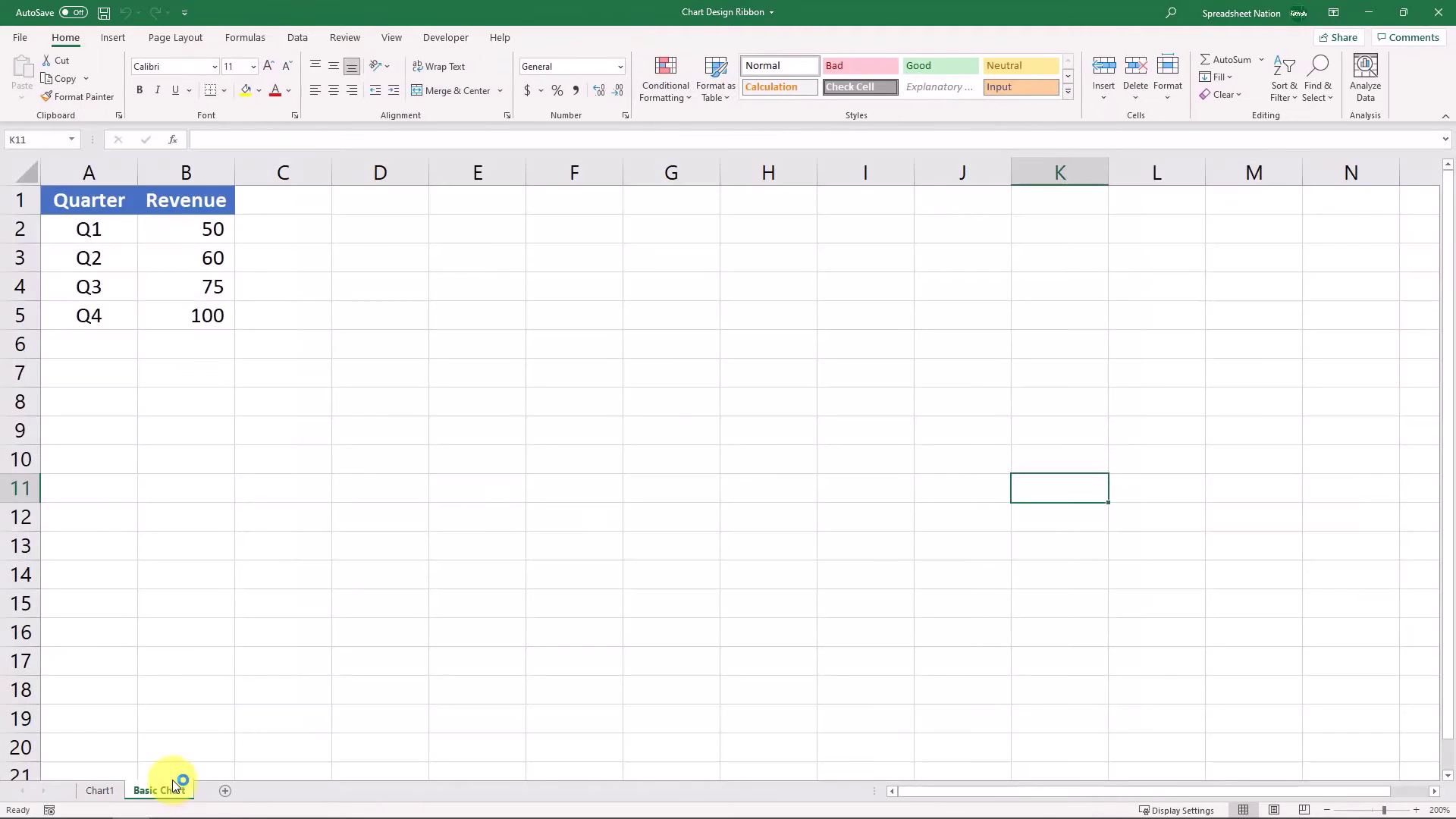
left_click(289, 400)
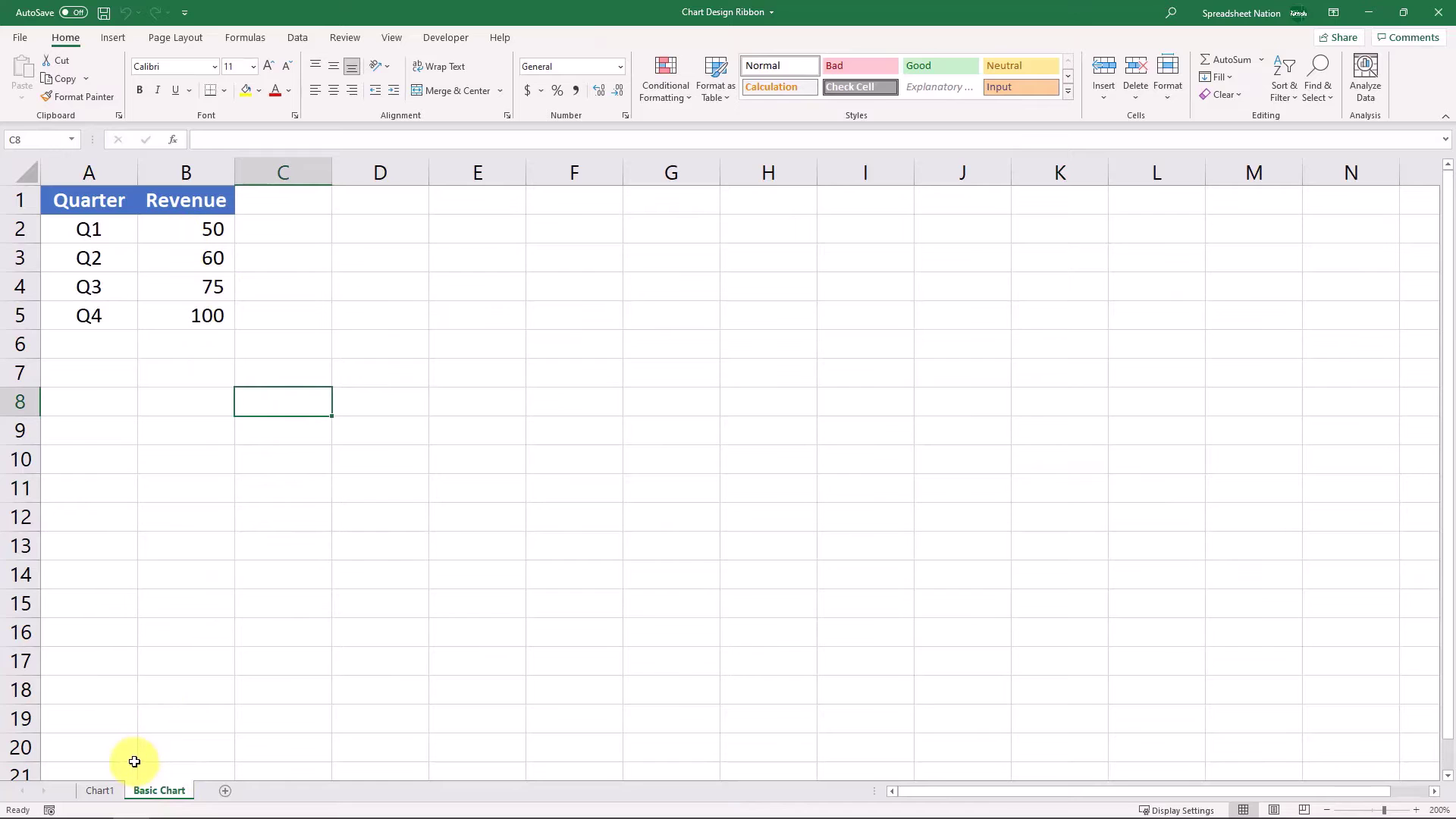
left_click(104, 790)
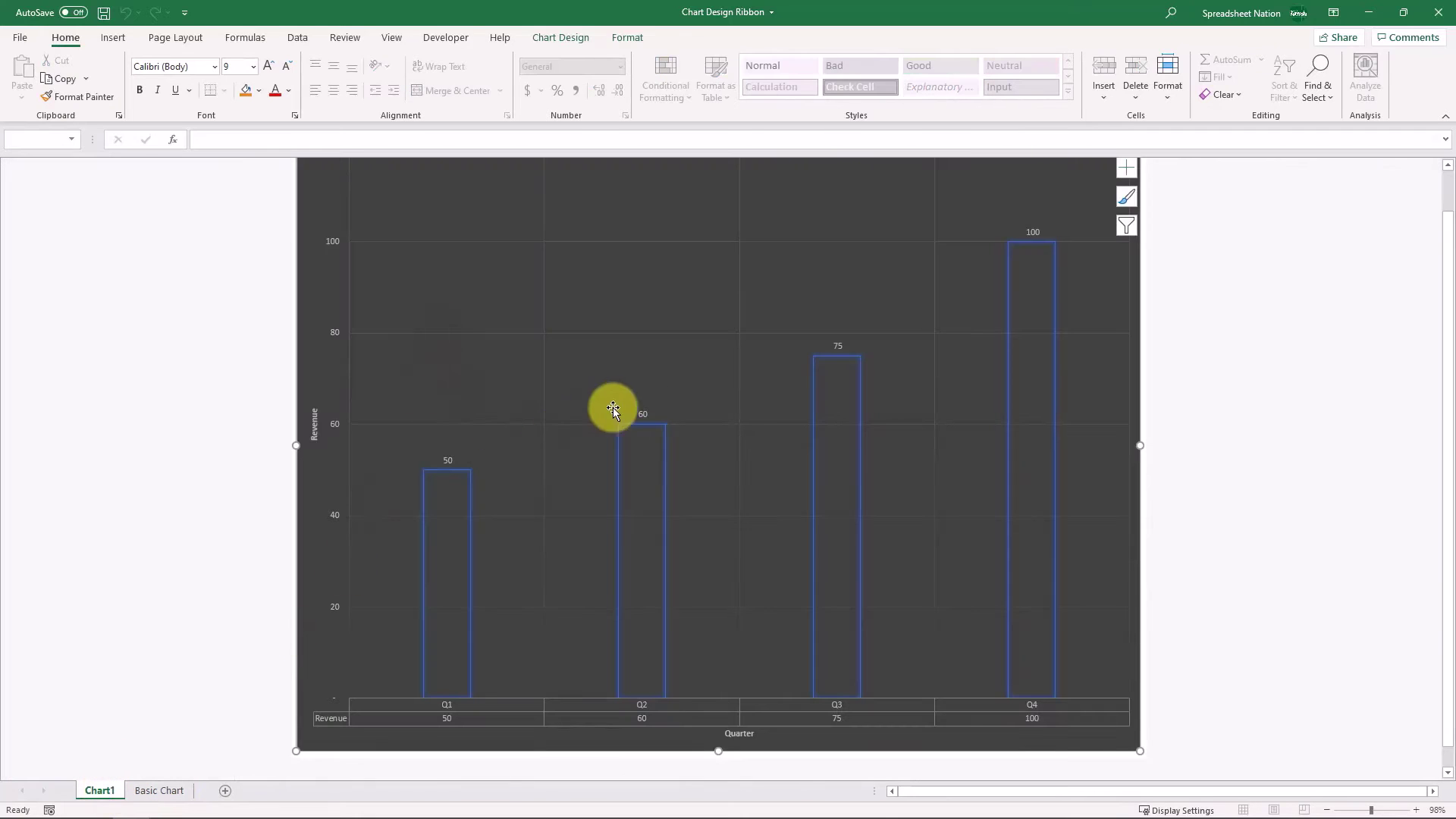
left_click(167, 789)
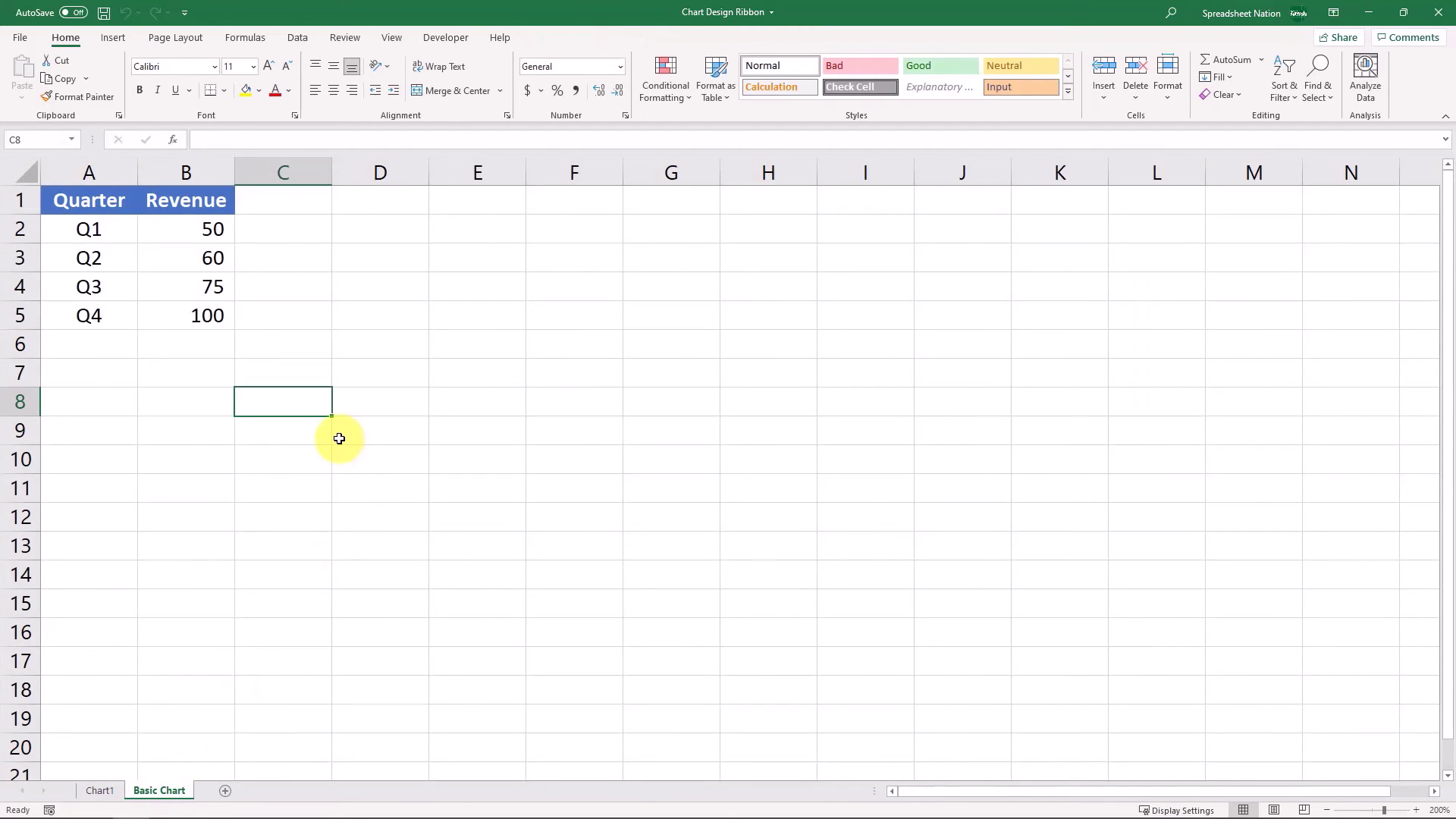